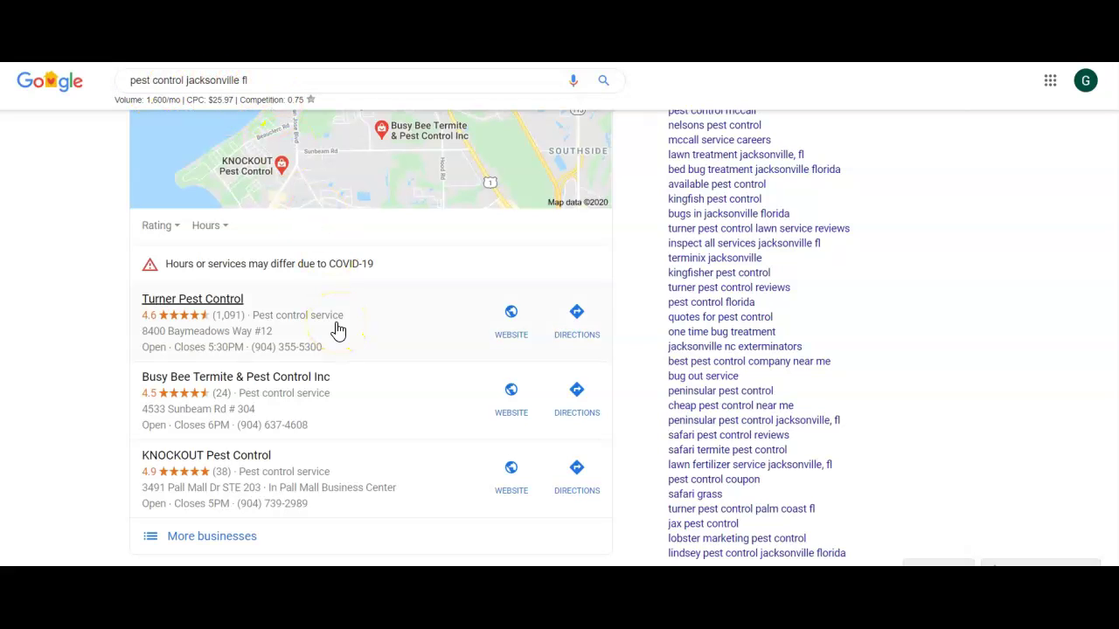
- Look through the Google results for pest control jacksonville fl, and review the Kingfish Pest Control homepage's services, infrared section, customer reviews and award badges
scroll(306, 325, "down", 3)
scroll(306, 323, "down", 2)
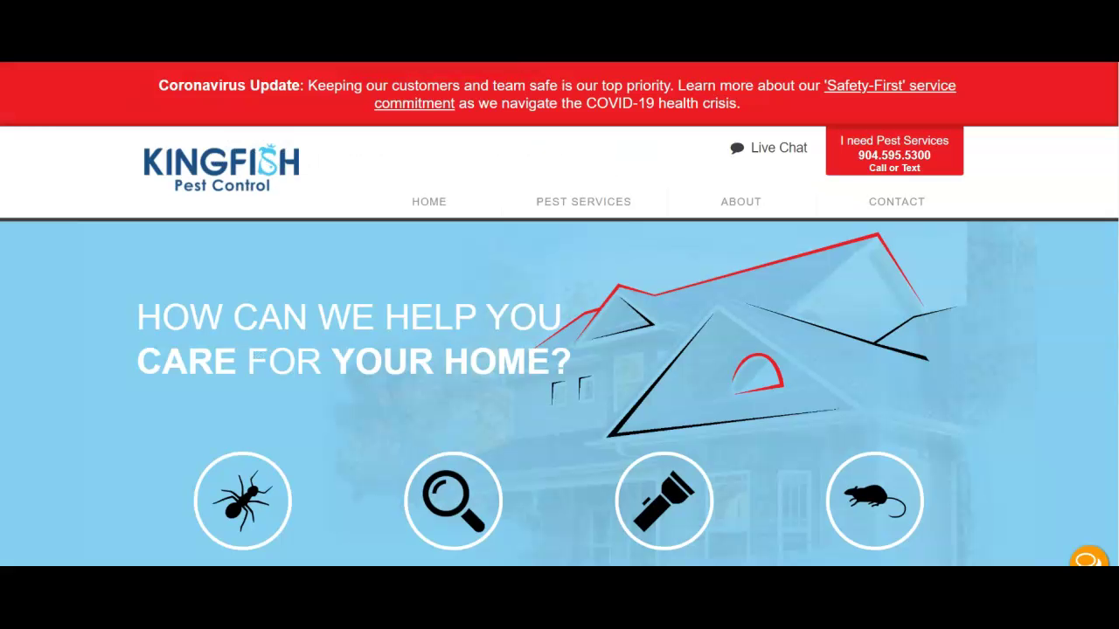
left_click(378, 155)
scroll(394, 252, "down", 3)
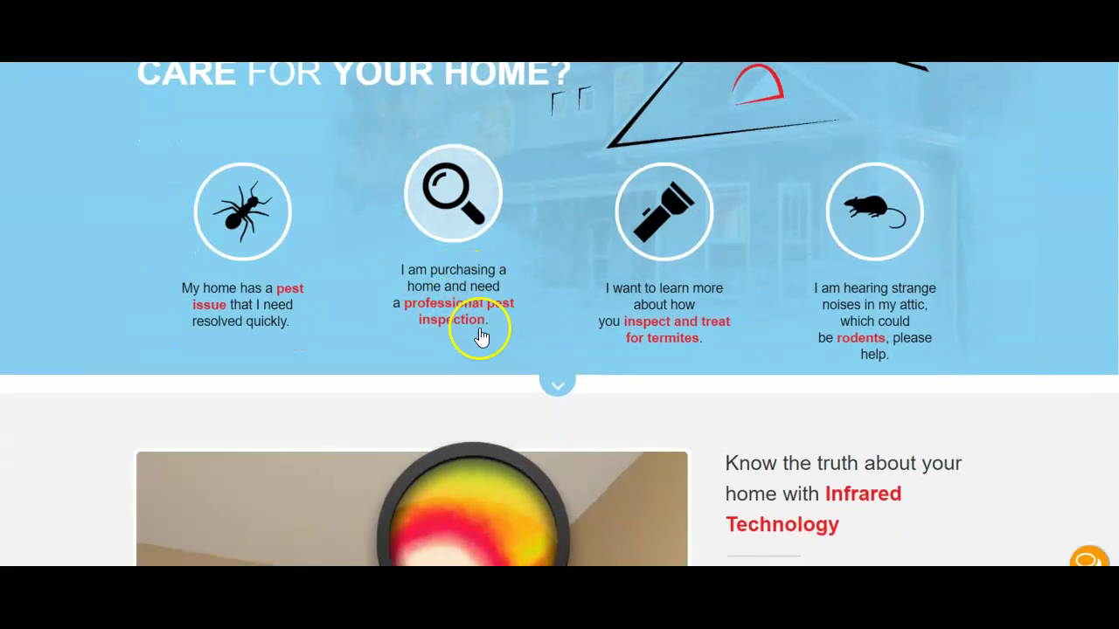
scroll(773, 481, "down", 2)
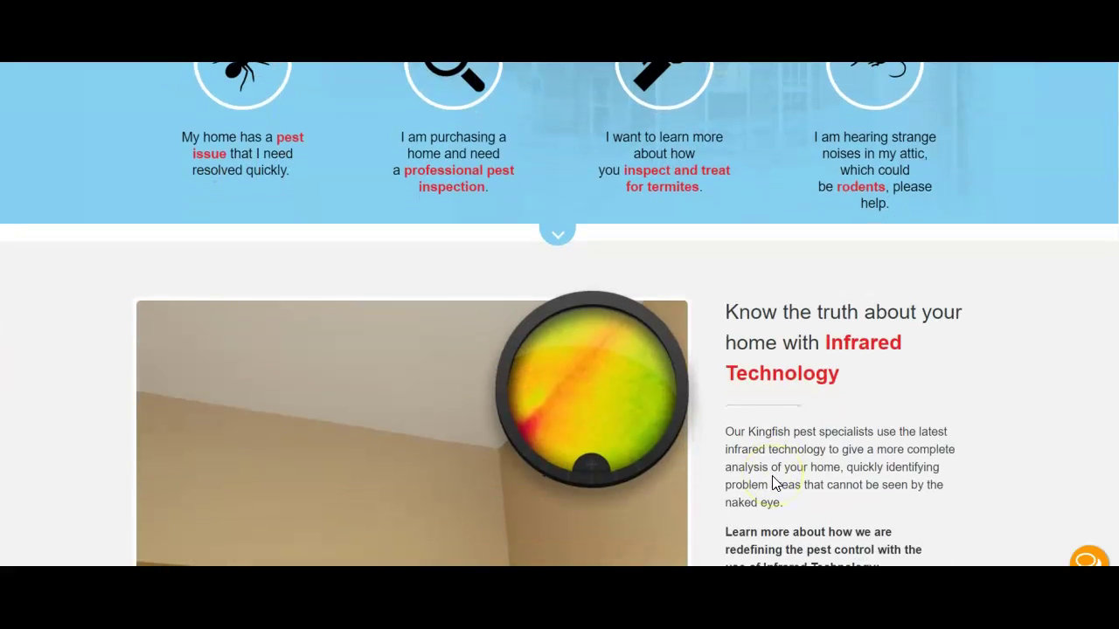
scroll(786, 376, "down", 7)
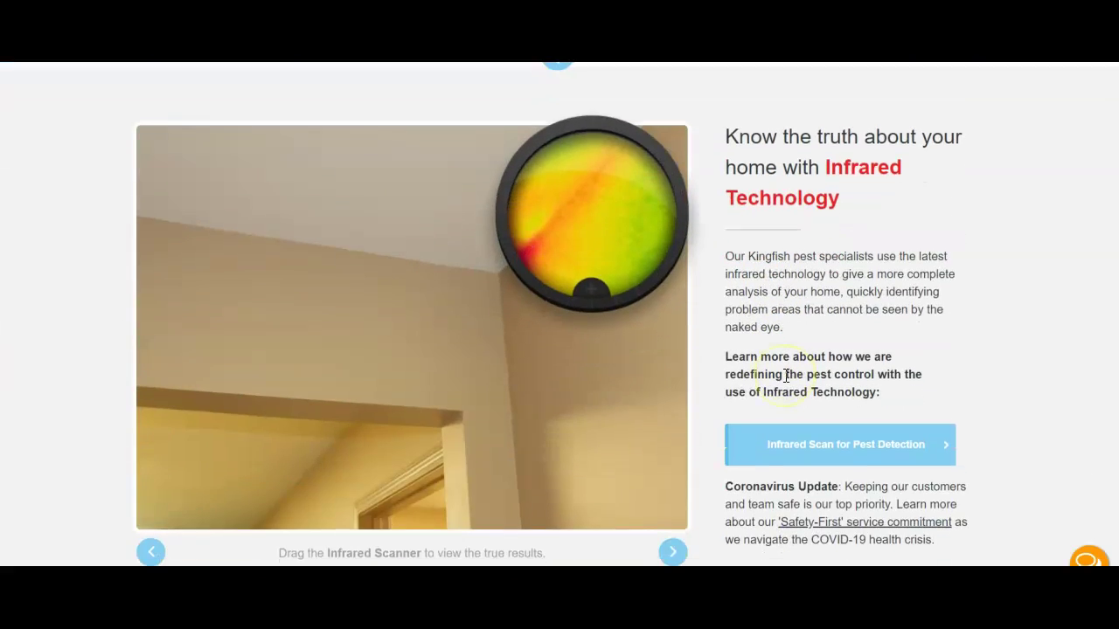
scroll(786, 376, "down", 5)
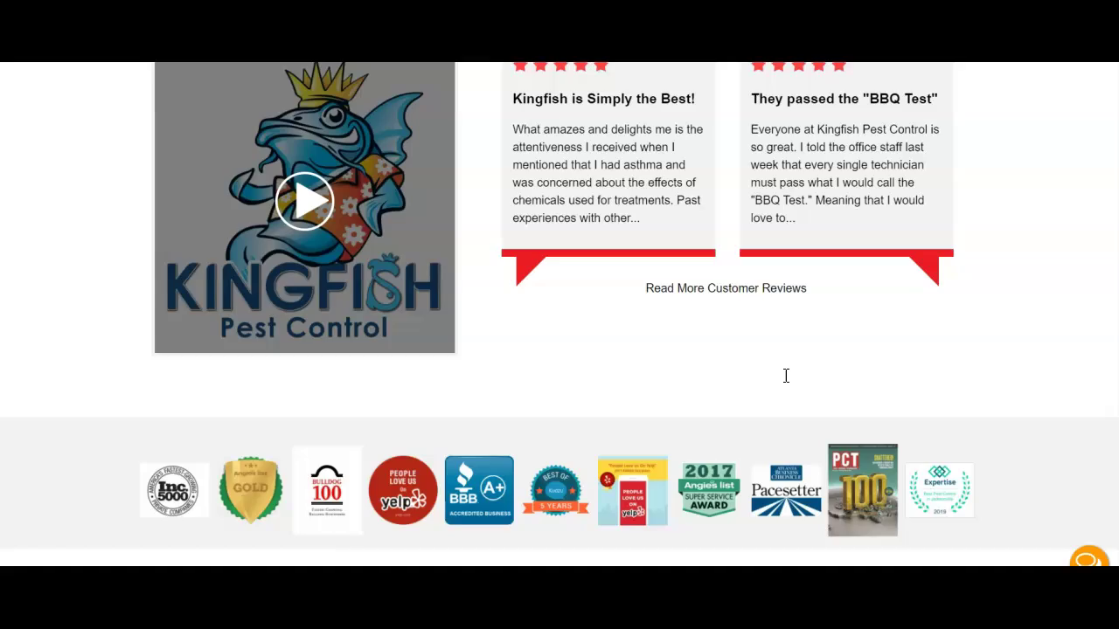
scroll(785, 375, "up", 6)
scroll(786, 376, "up", 10)
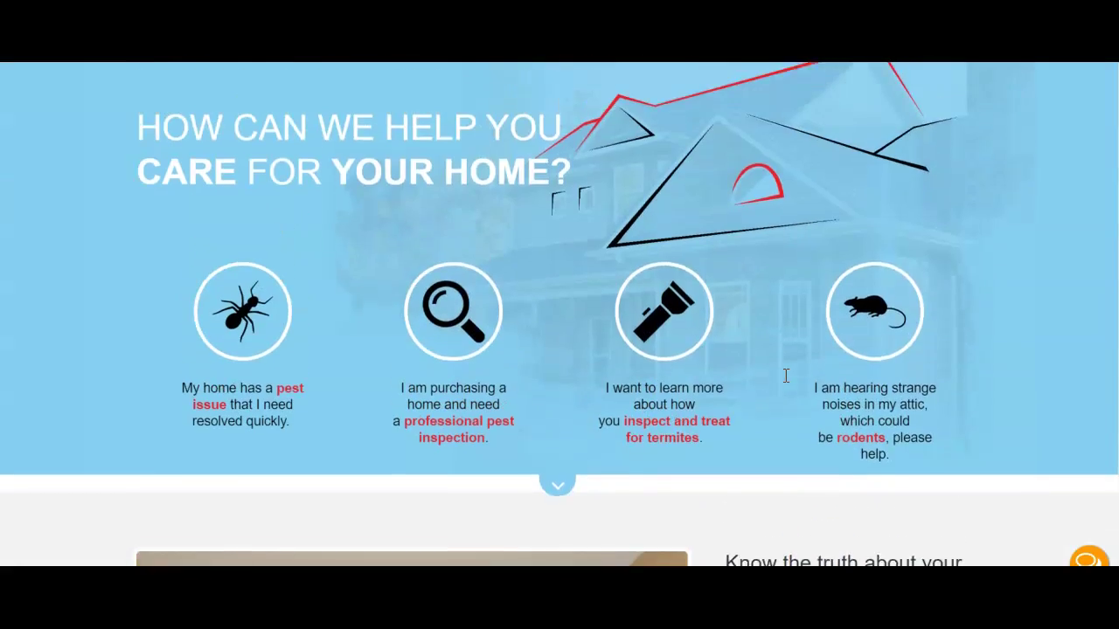
scroll(786, 376, "down", 6)
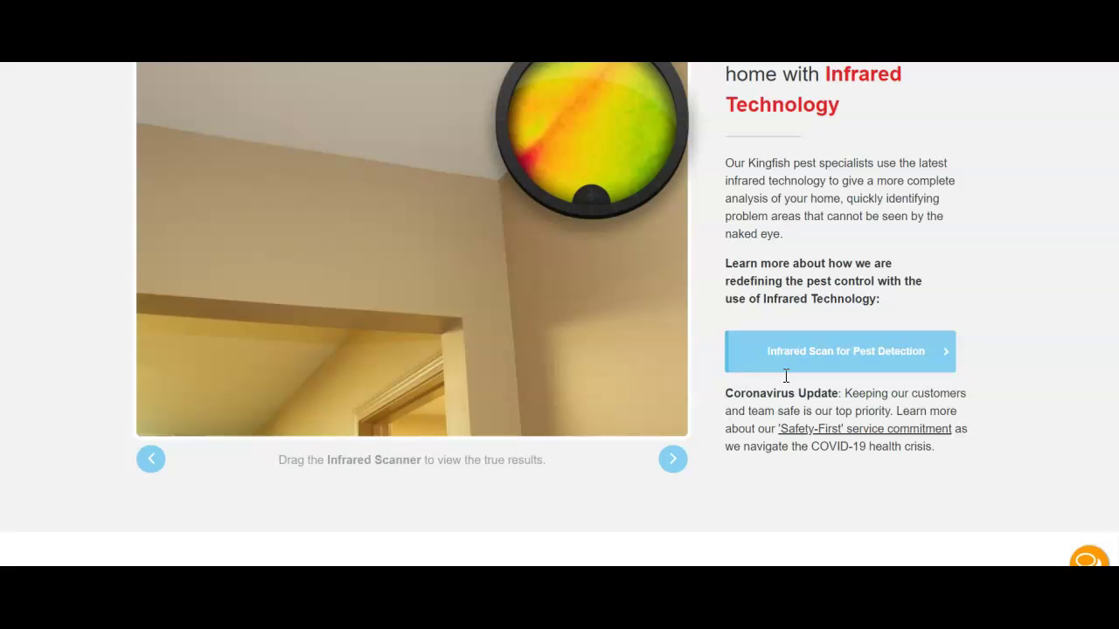
- Switch to the Turner Pest Control website and review its homepage's service descriptions, service areas, testimonial and Jacksonville FAQs
left_click(768, 338)
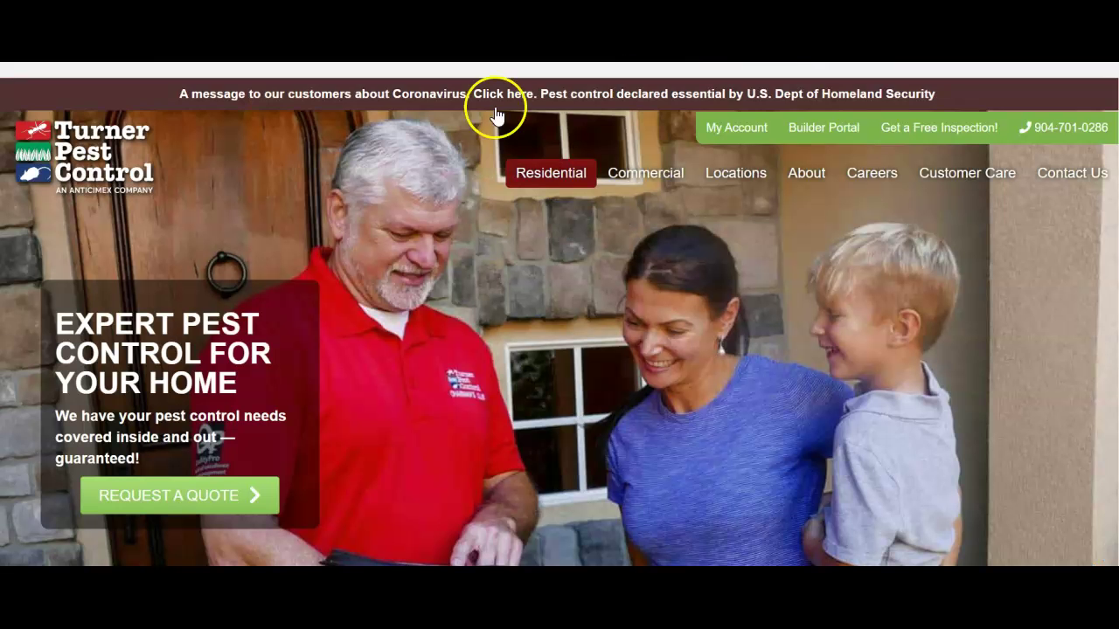
scroll(485, 257, "down", 5)
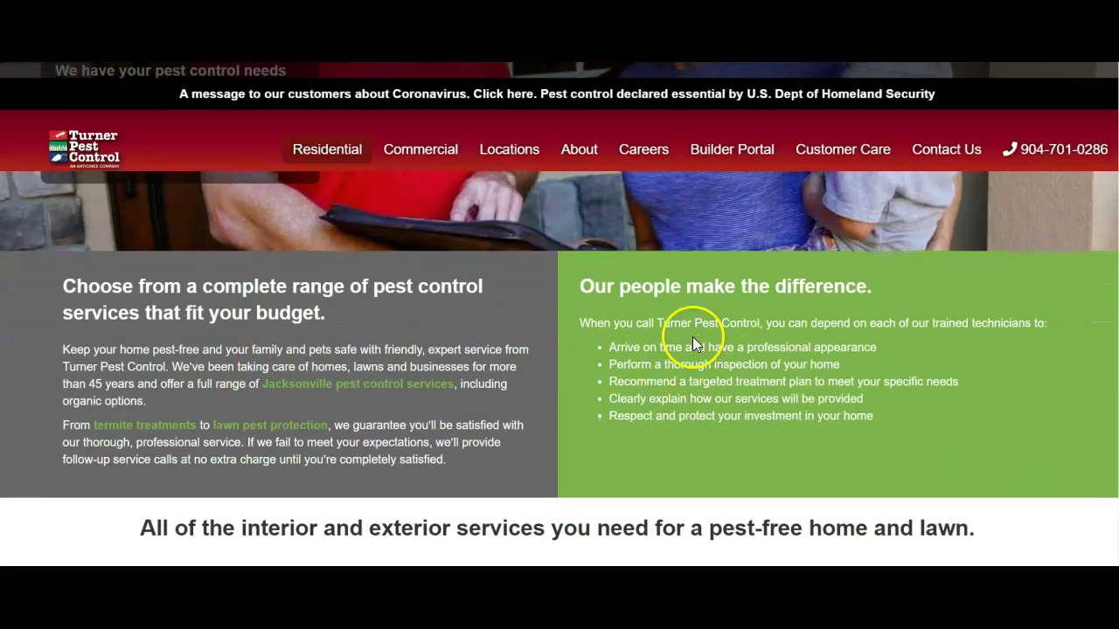
scroll(684, 357, "down", 5)
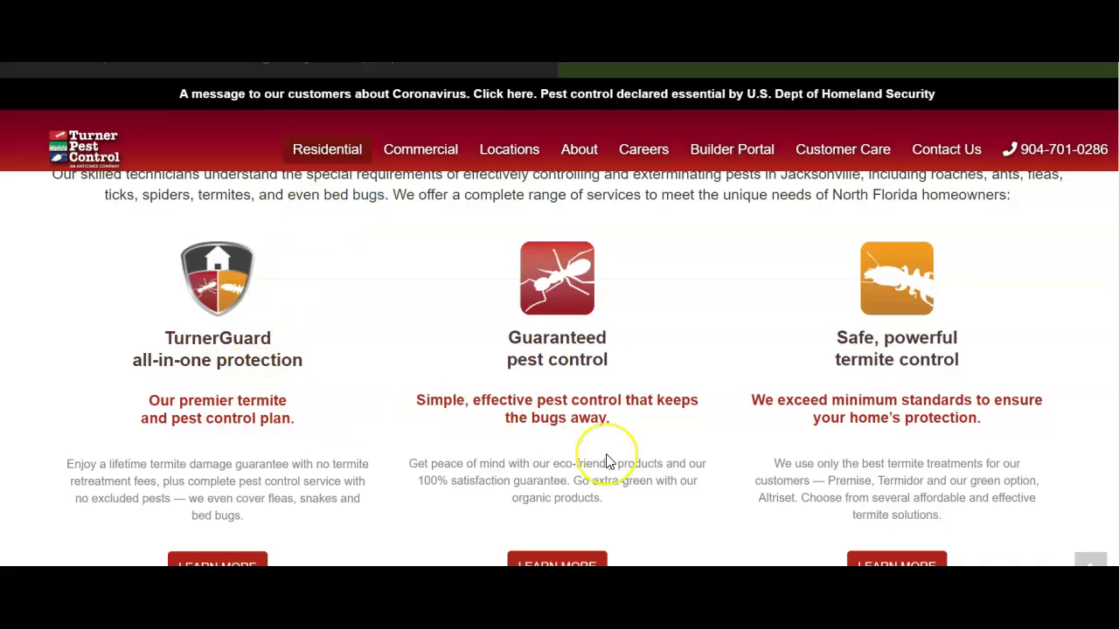
scroll(607, 458, "down", 5)
scroll(674, 487, "down", 7)
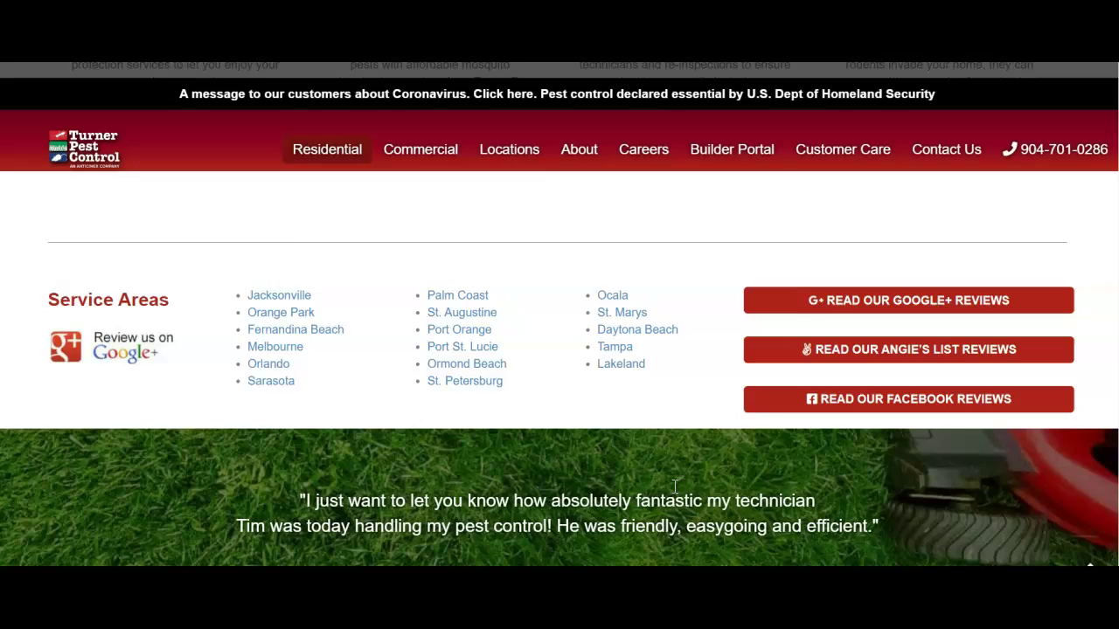
scroll(674, 486, "down", 5)
scroll(675, 487, "down", 3)
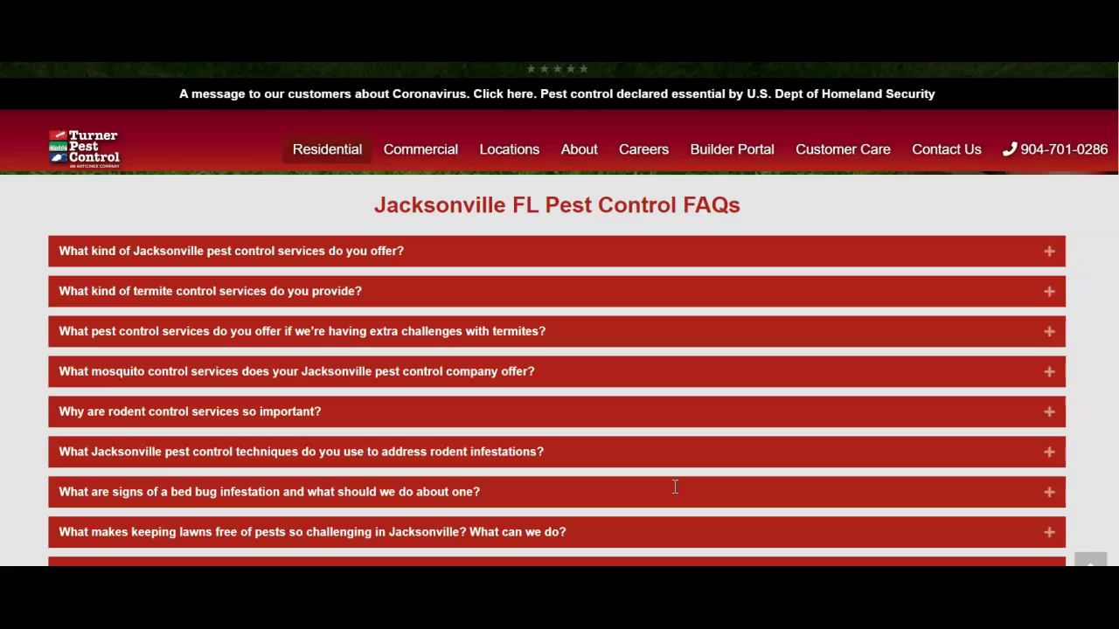
scroll(675, 487, "up", 12)
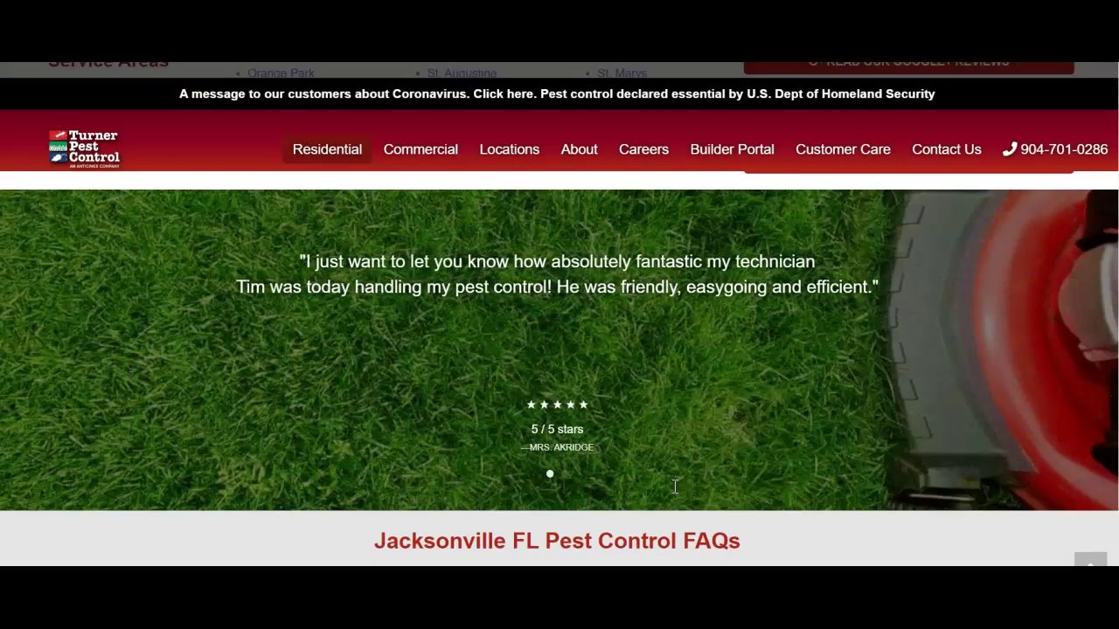
scroll(674, 487, "up", 1)
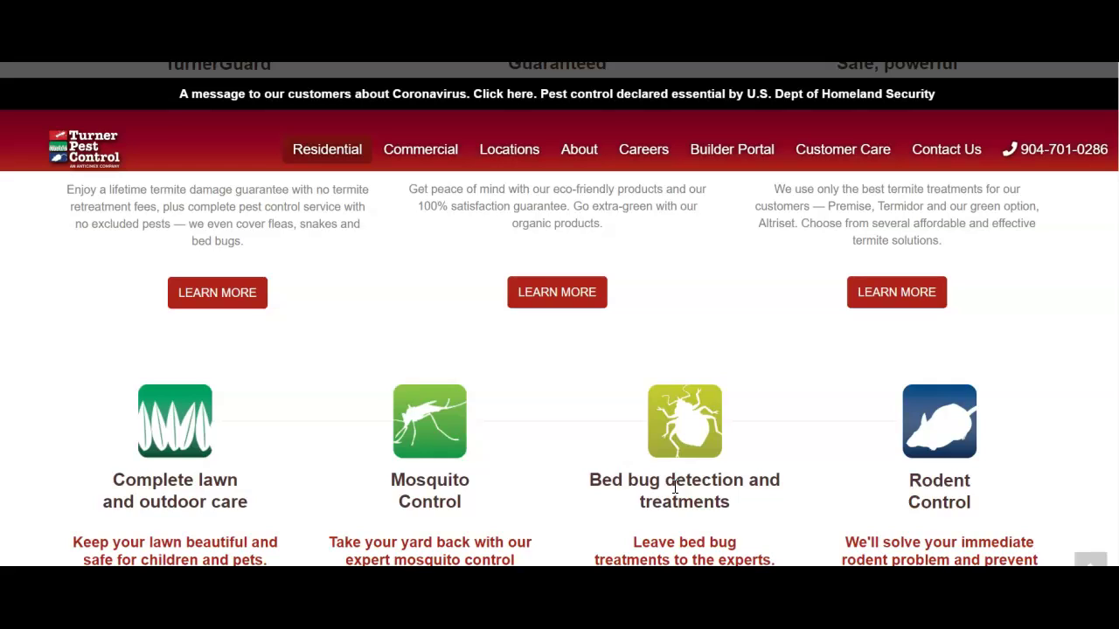
- Return to the Kingfish Pest Control homepage and compare its pest services list and infrared technology section
left_click(675, 119)
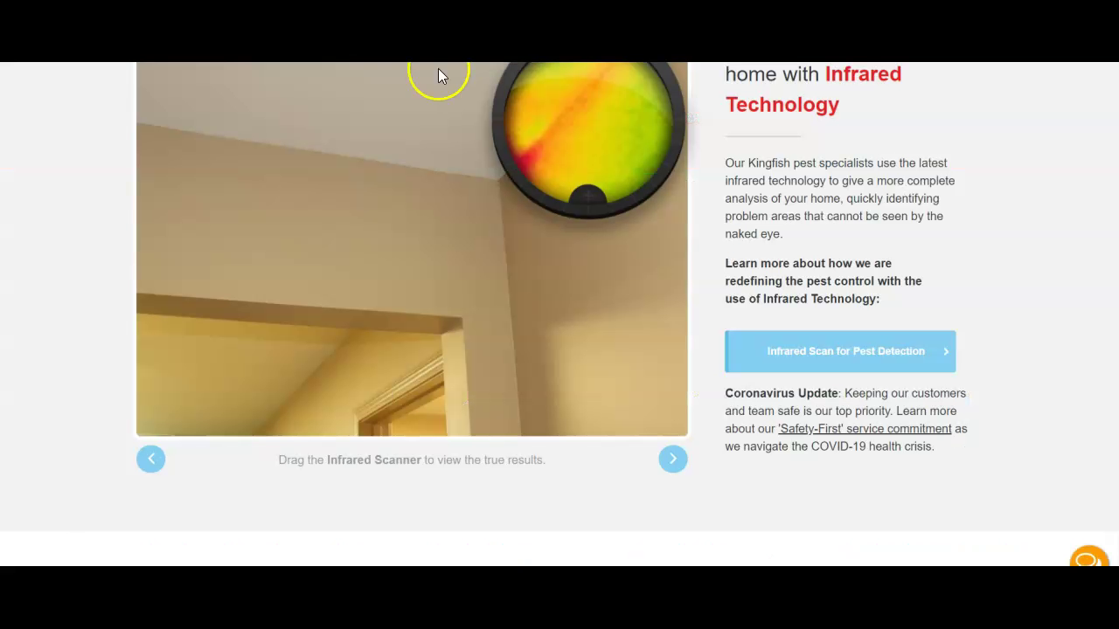
left_click_drag(438, 76, 274, 337)
scroll(461, 183, "up", 5)
scroll(461, 184, "down", 2)
scroll(461, 183, "down", 3)
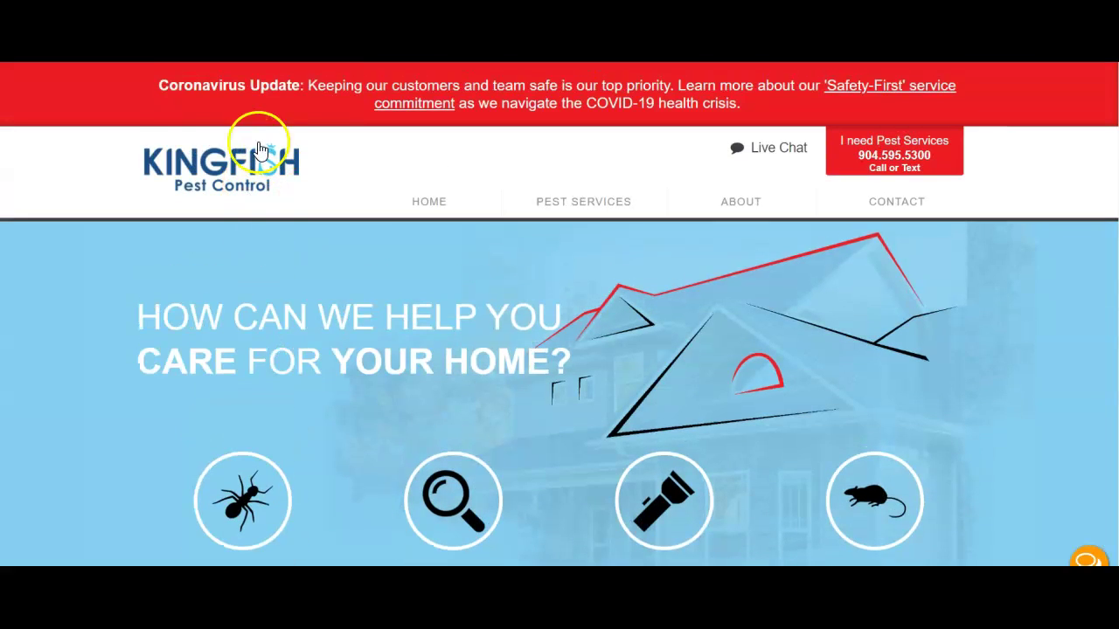
mouse_move(532, 218)
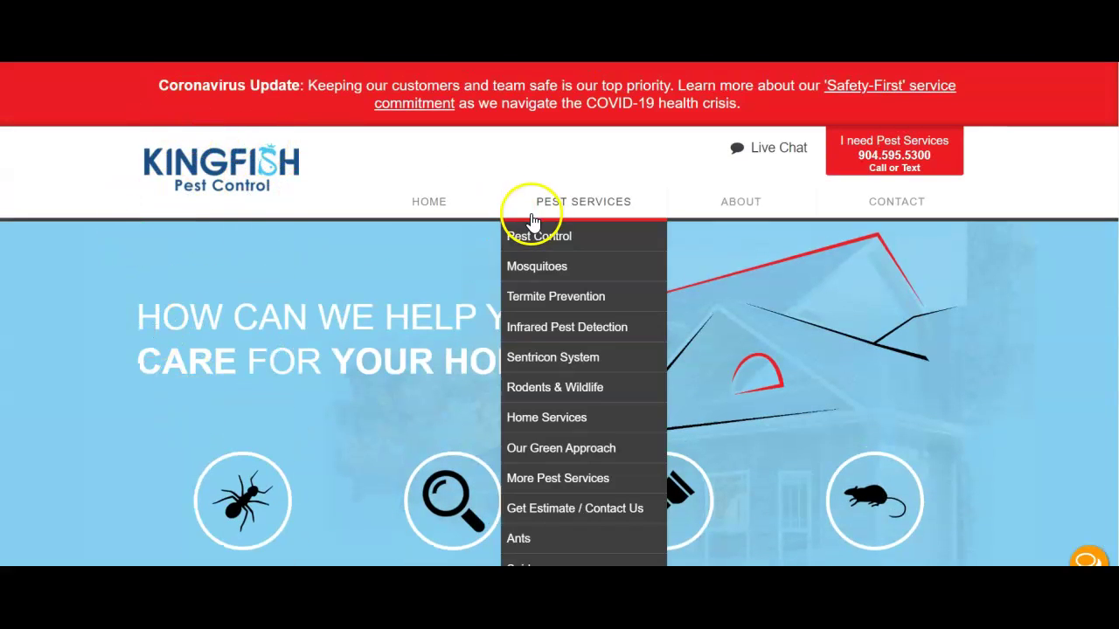
scroll(438, 285, "down", 2)
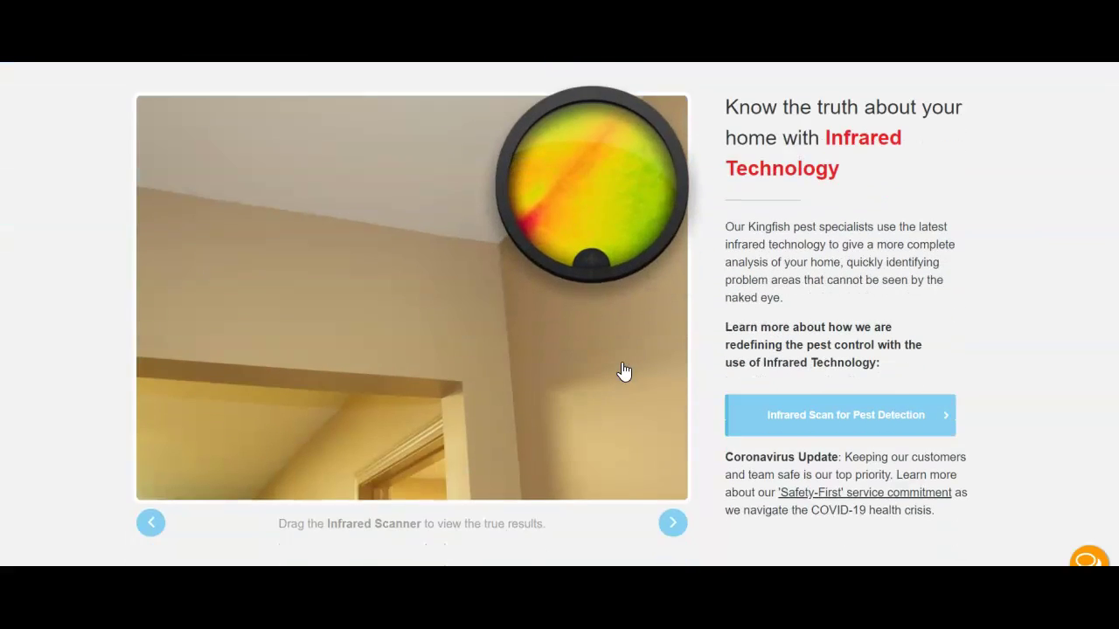
right_click(379, 319)
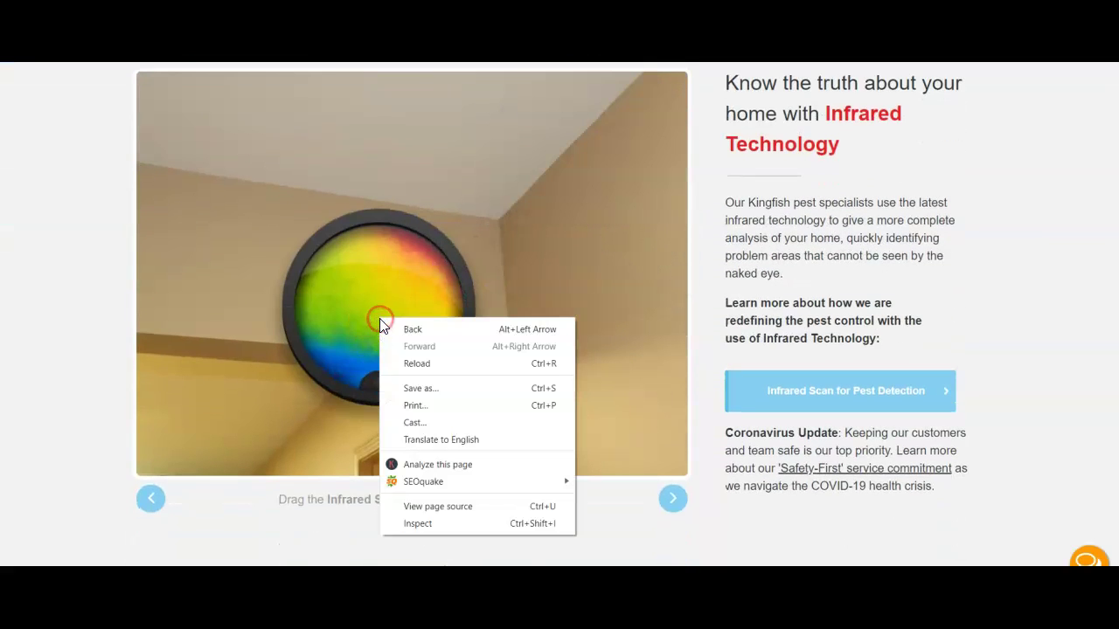
left_click(440, 389)
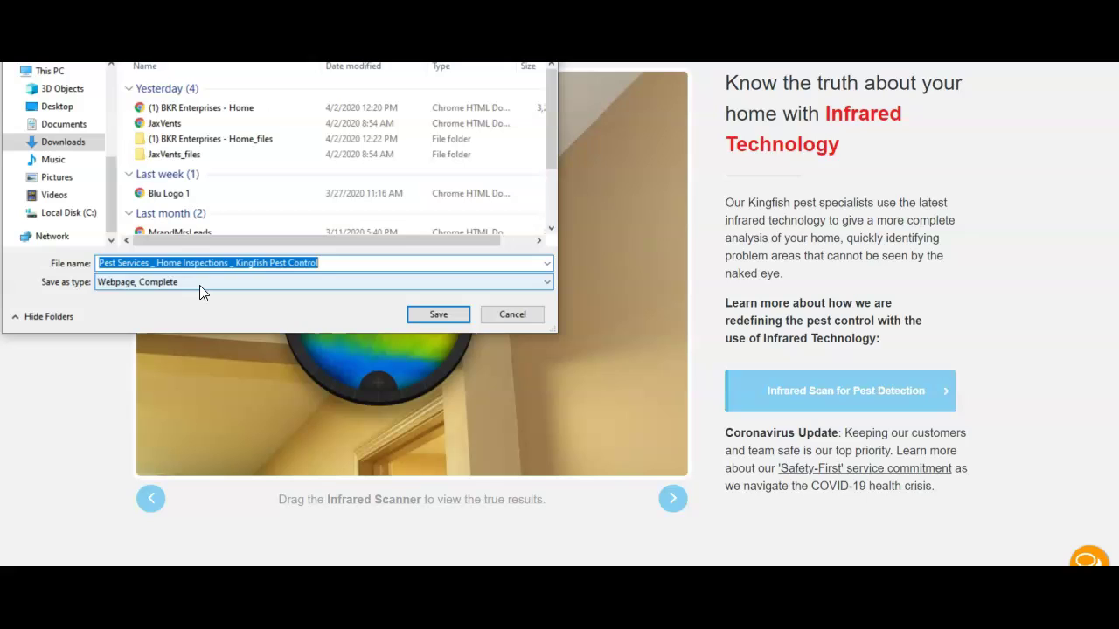
left_click(513, 317)
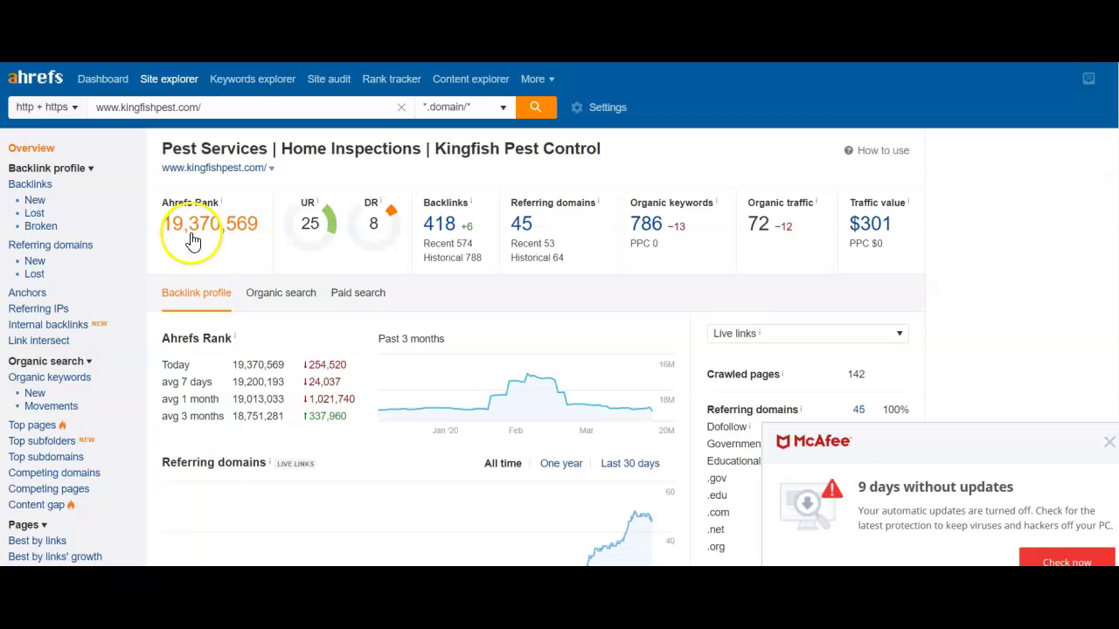
left_click(1106, 445)
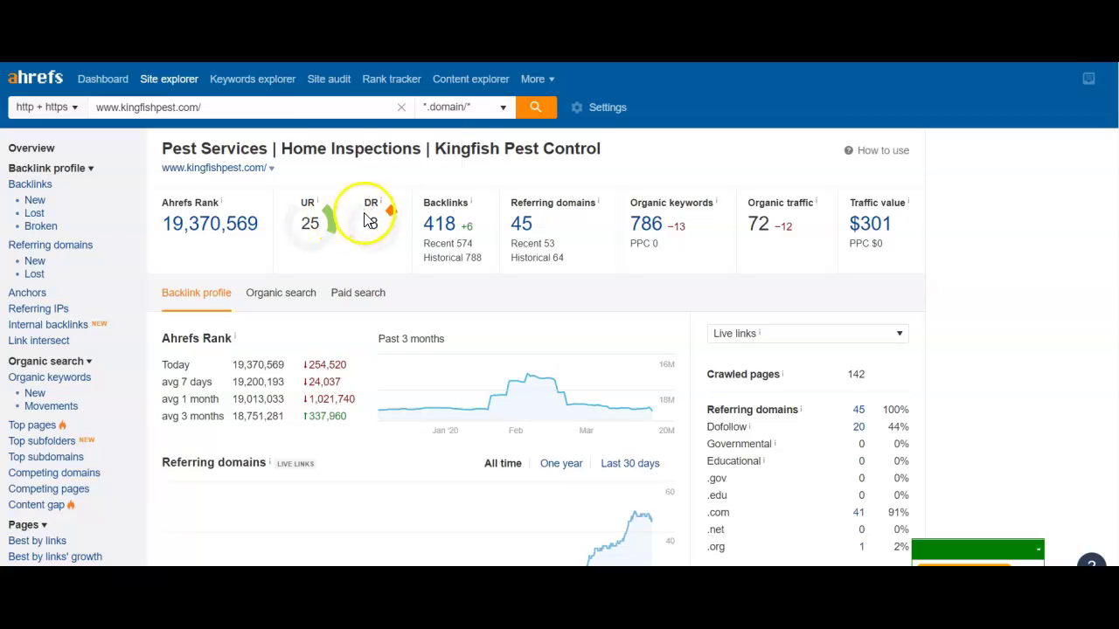
mouse_move(381, 207)
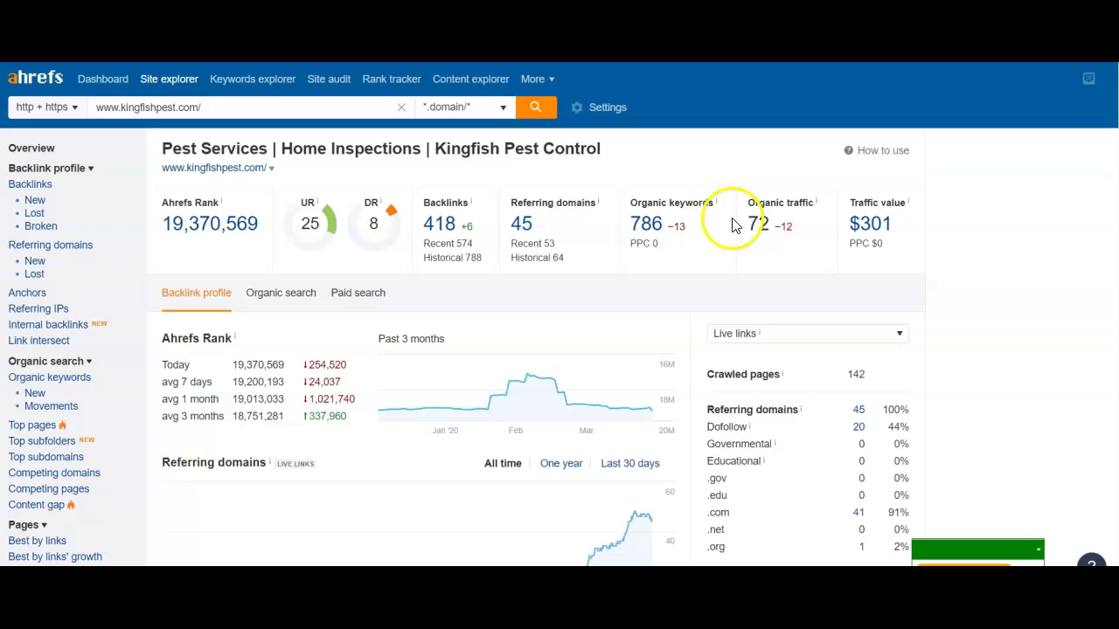
left_click(655, 229)
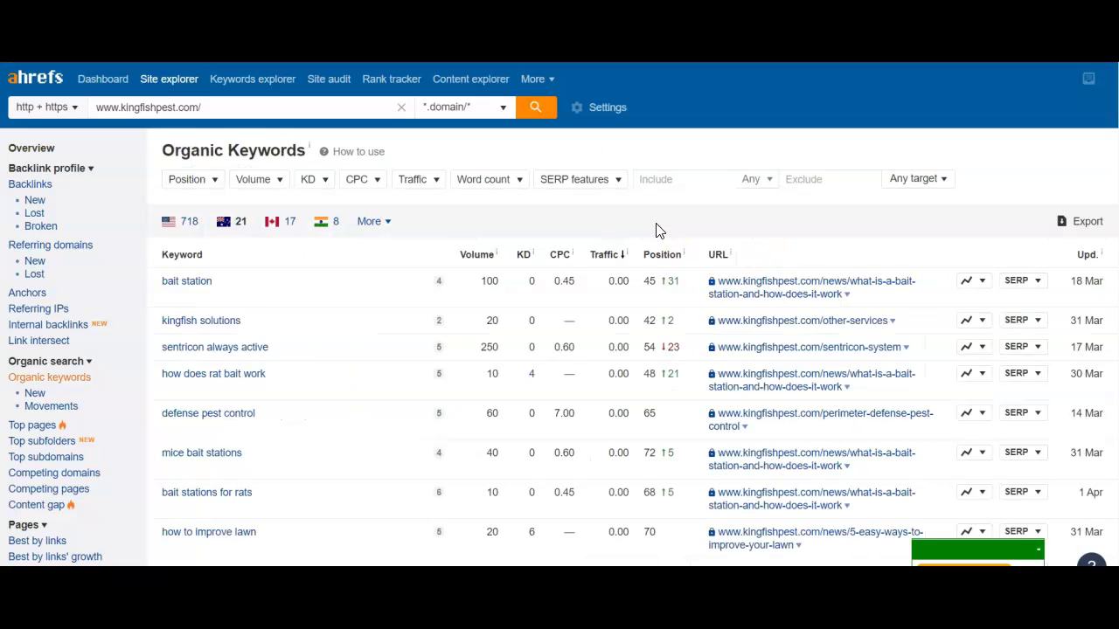
scroll(375, 295, "down", 1)
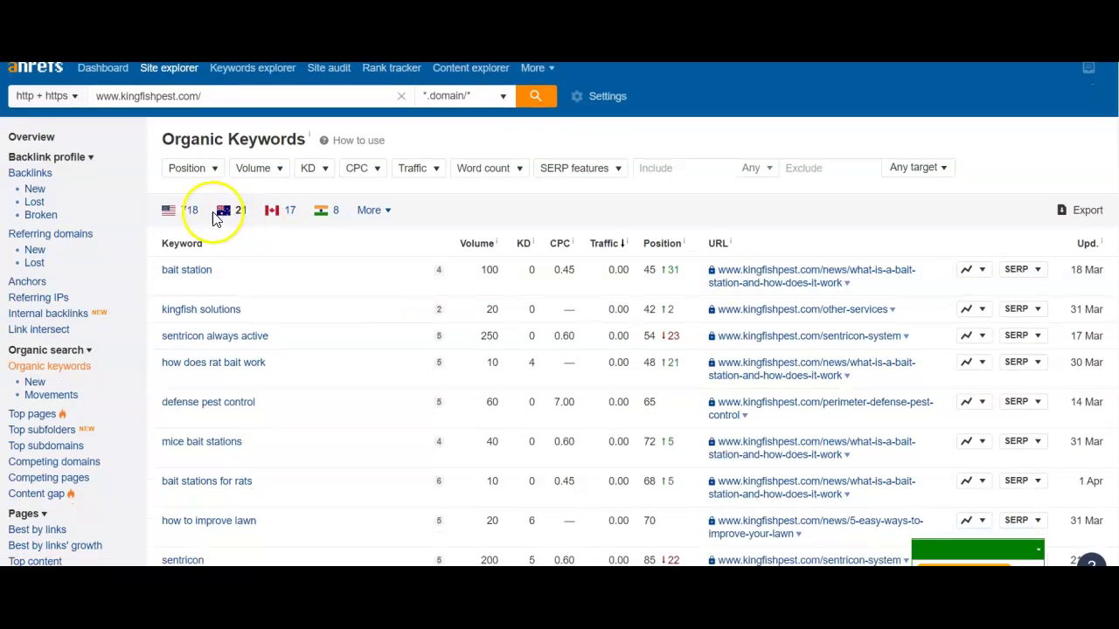
left_click(188, 212)
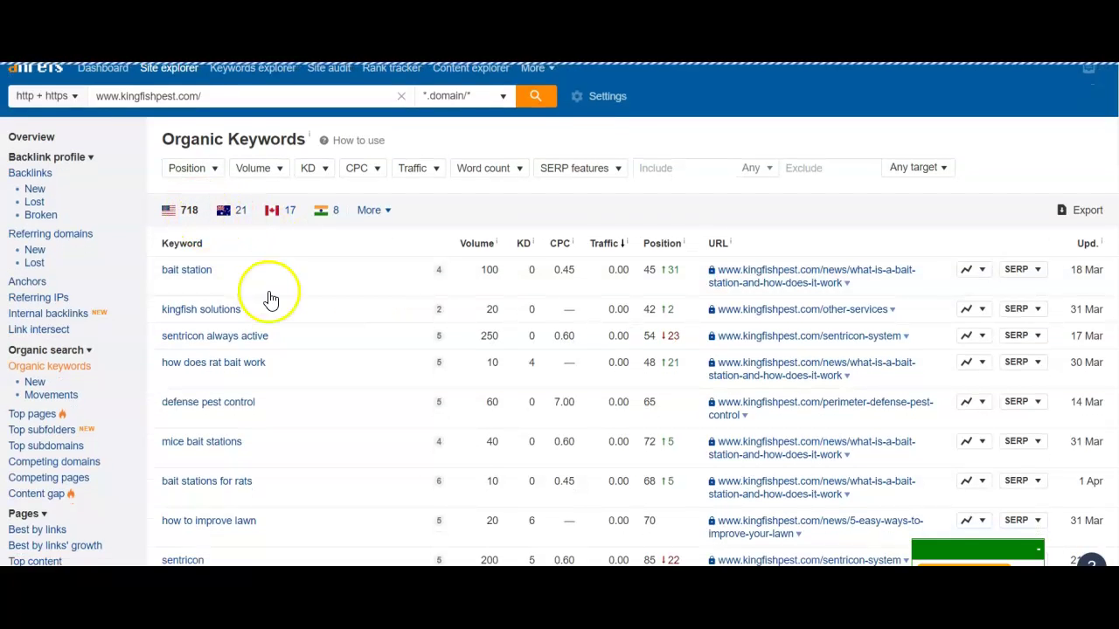
- Examine the United States organic keywords with their volume, traffic, position and ranking URL down to the end of the first results page
scroll(270, 297, "down", 2)
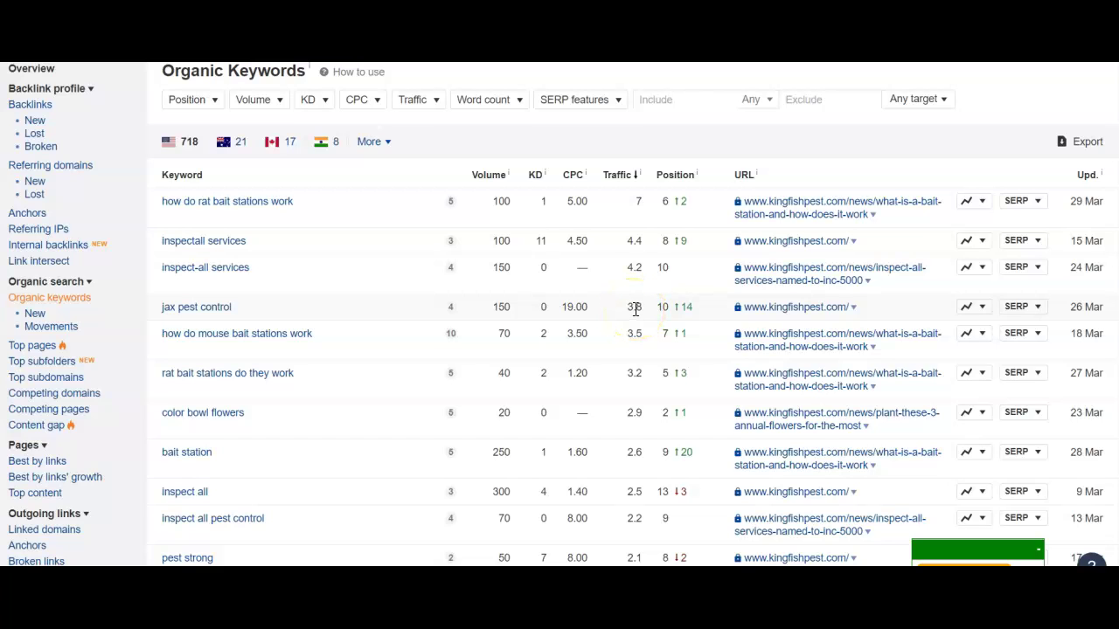
scroll(529, 325, "down", 1)
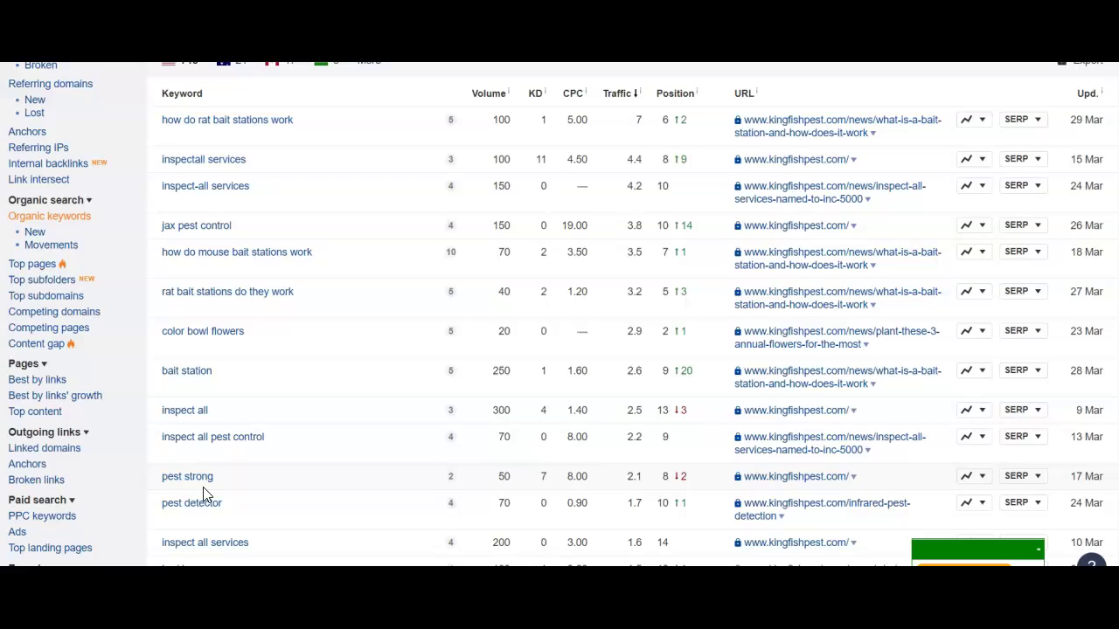
scroll(203, 489, "down", 4)
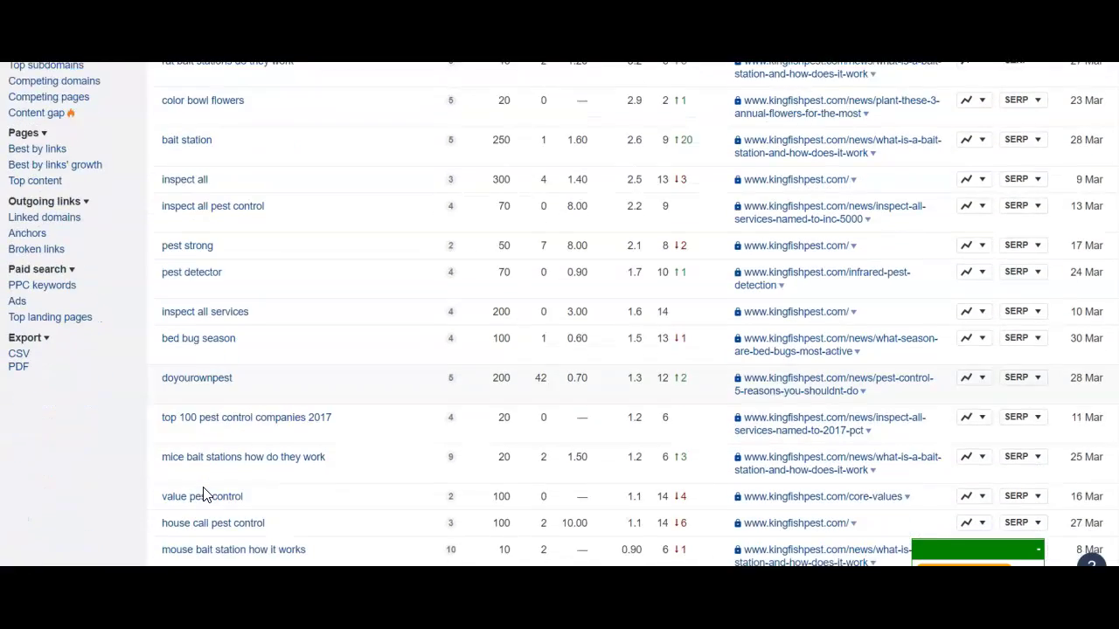
scroll(202, 494, "down", 2)
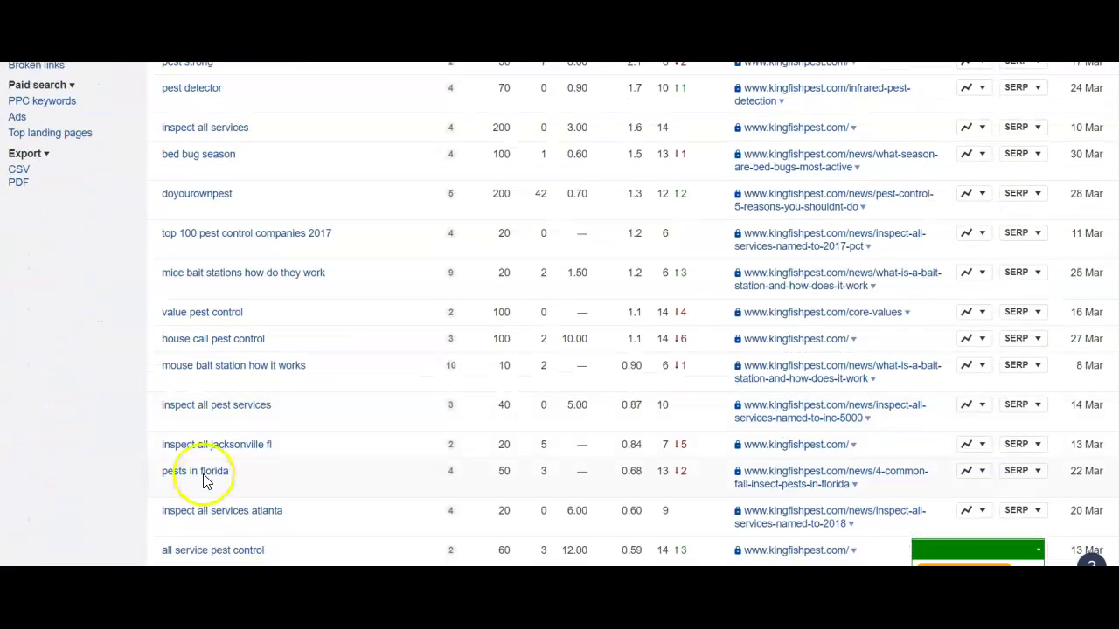
scroll(203, 452, "down", 1)
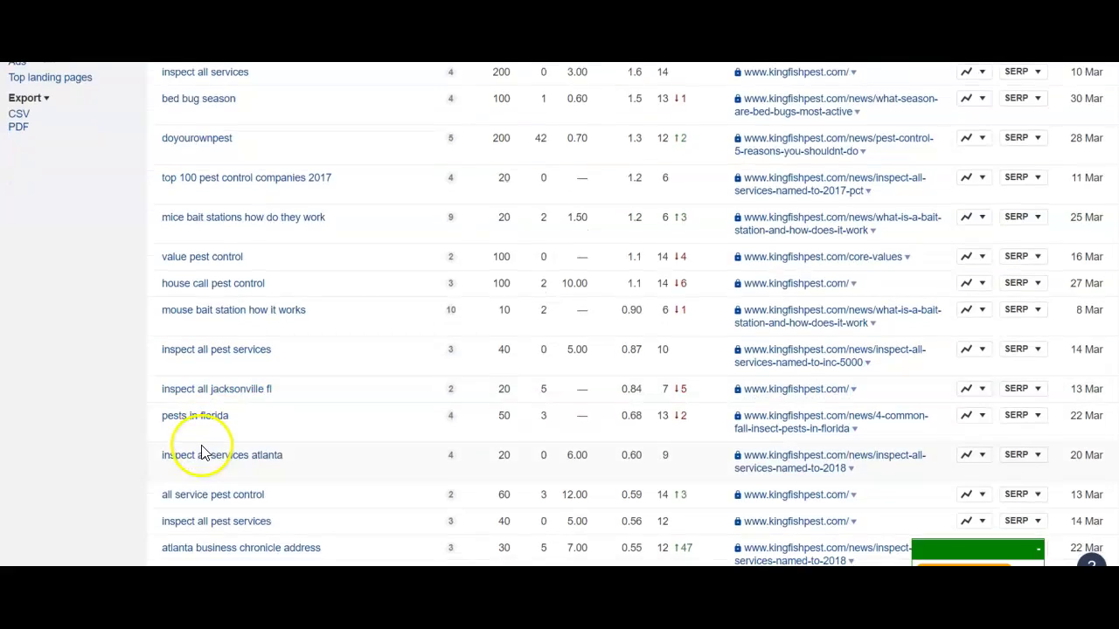
scroll(201, 452, "down", 2)
scroll(203, 452, "down", 4)
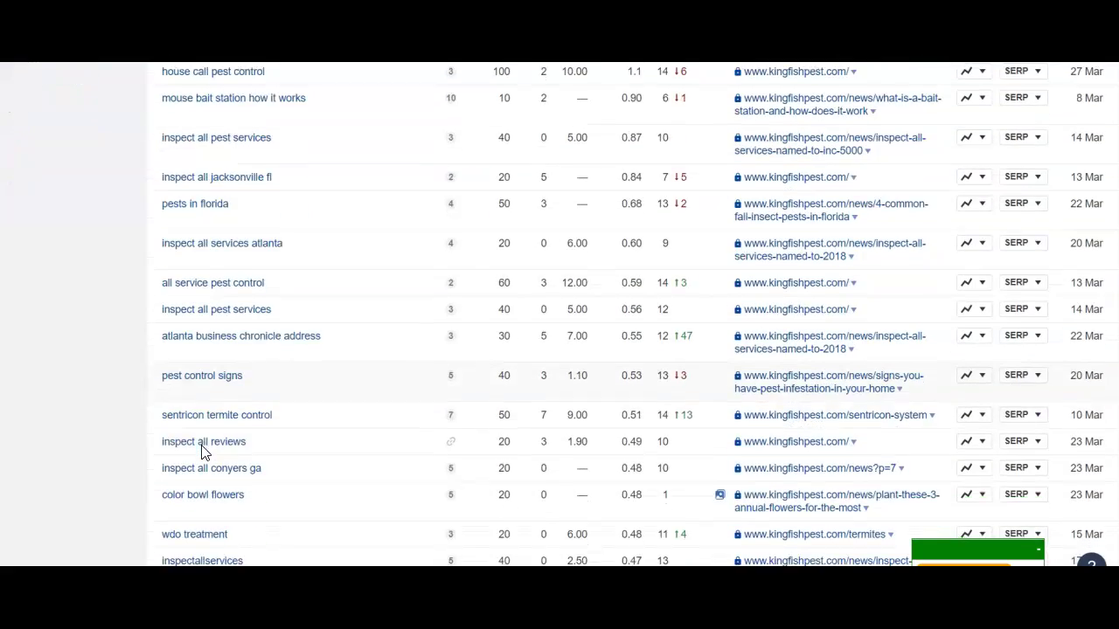
scroll(203, 452, "down", 3)
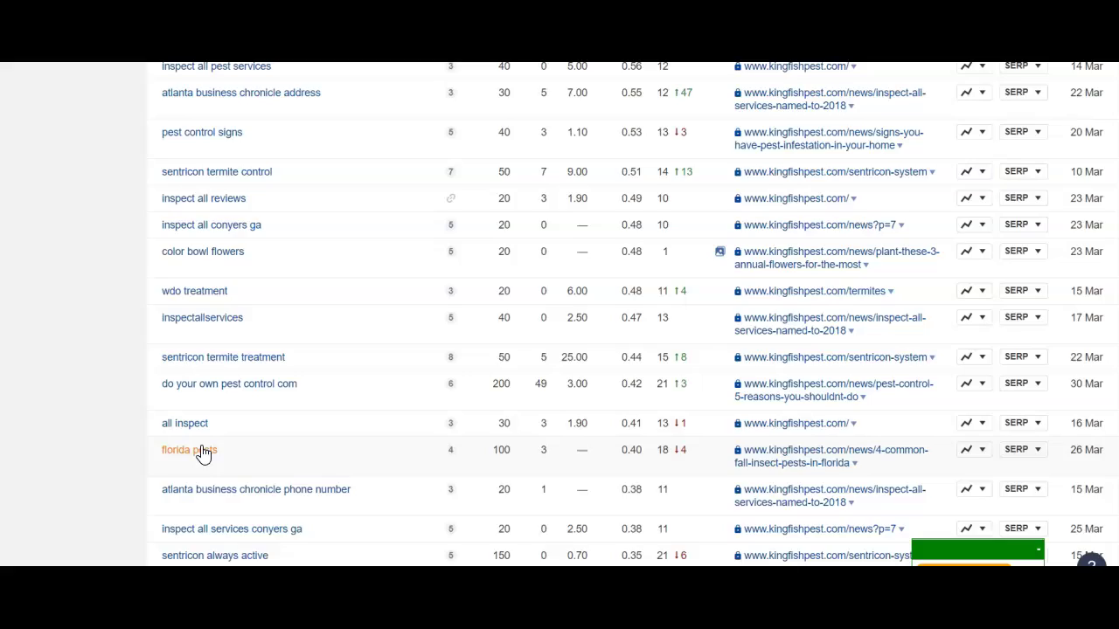
scroll(203, 452, "down", 1)
scroll(203, 452, "down", 3)
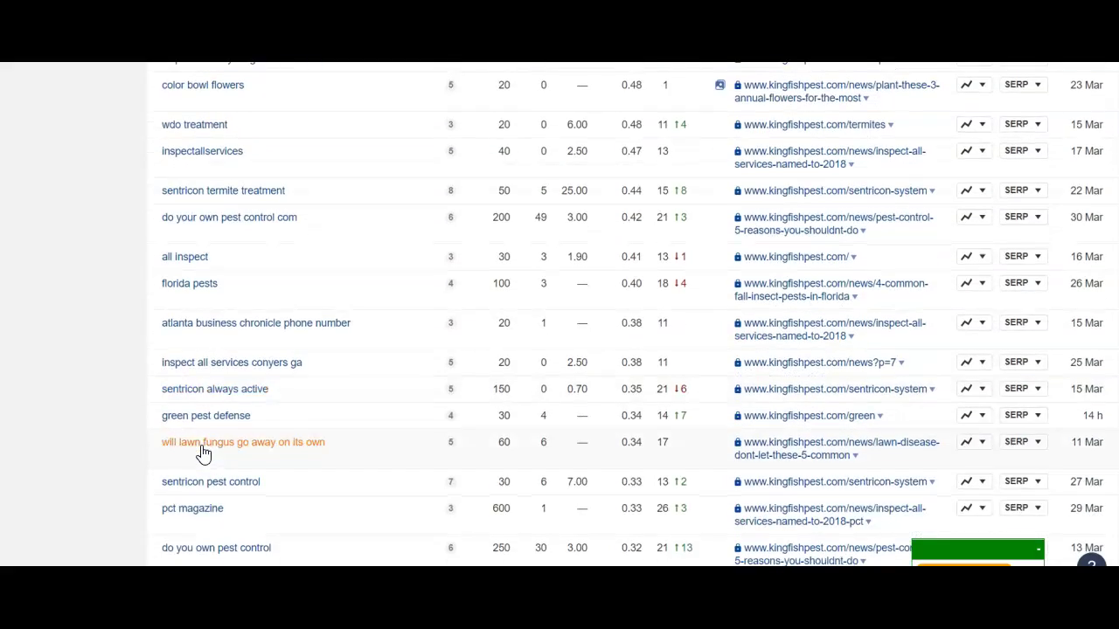
scroll(201, 452, "down", 3)
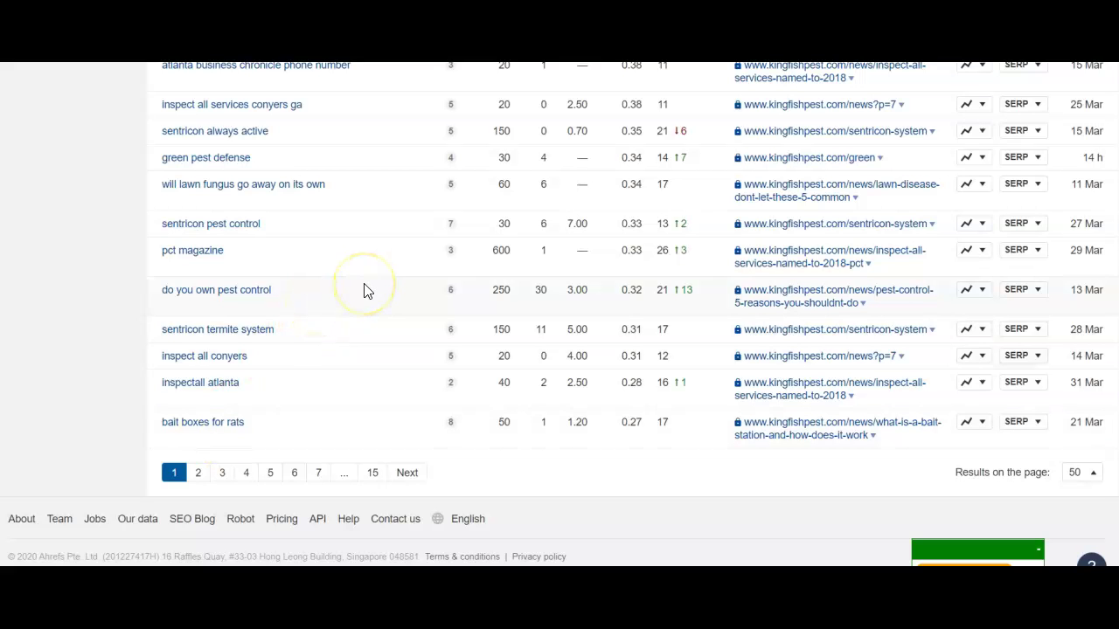
scroll(365, 291, "up", 2)
scroll(365, 291, "up", 5)
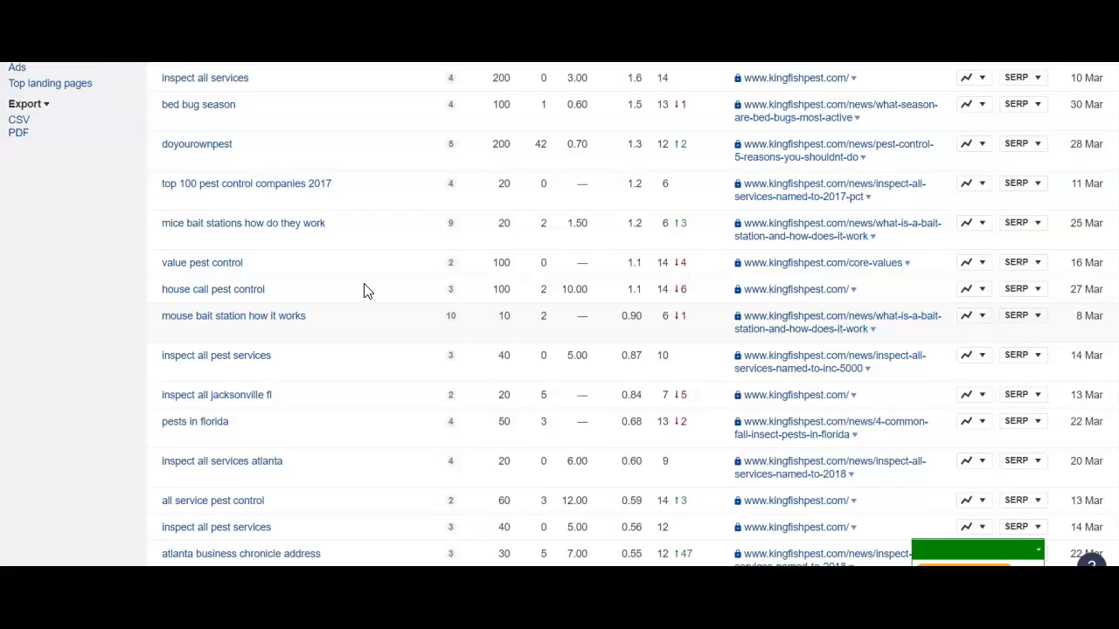
scroll(365, 291, "up", 10)
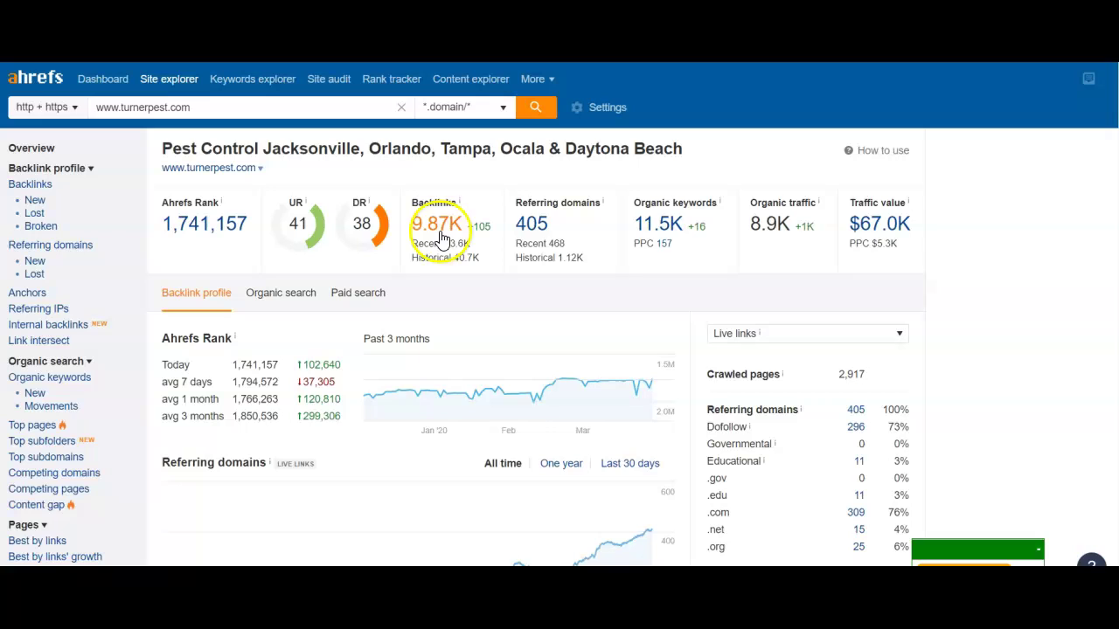
left_click(536, 227)
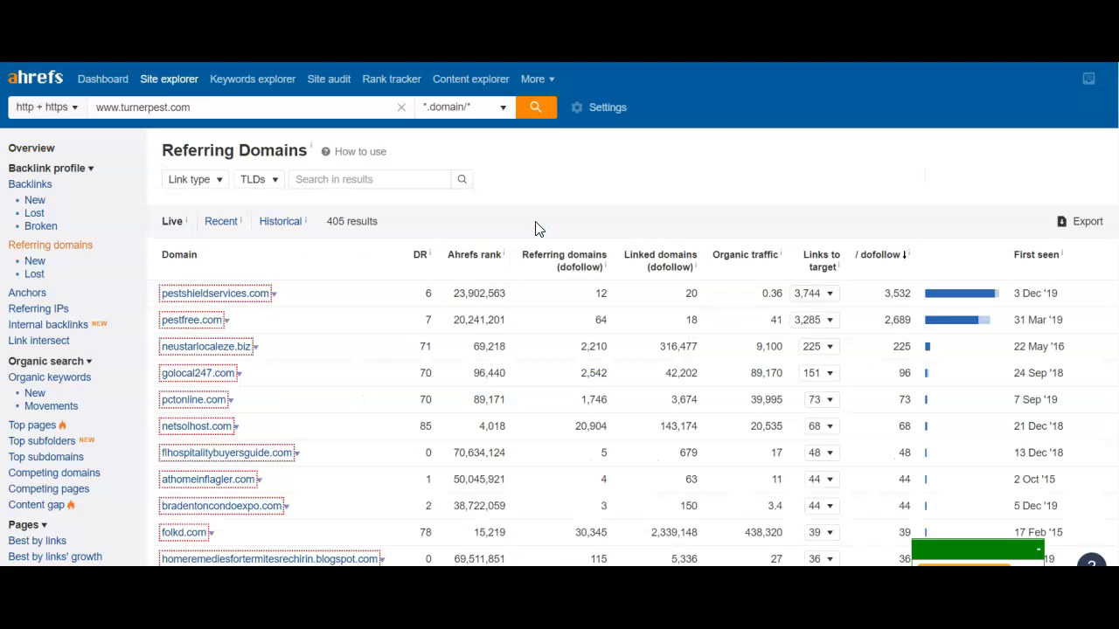
- Examine Turner Pest Control's live referring domains, their DR and dofollow links down to the end of the first results page
left_click(269, 354)
scroll(267, 354, "down", 3)
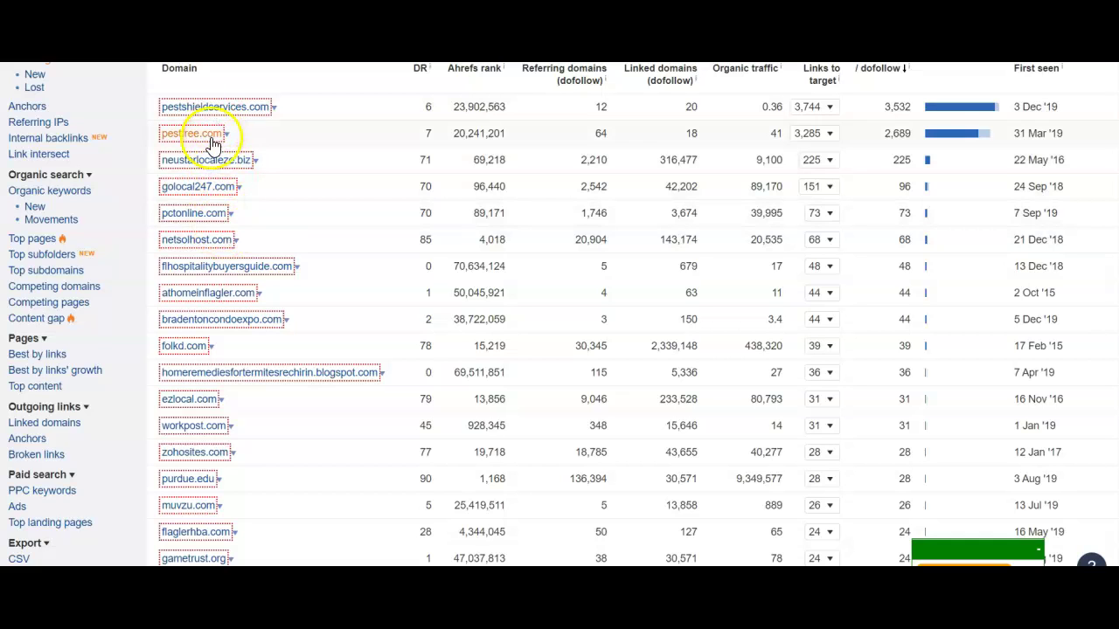
scroll(203, 238, "down", 2)
scroll(204, 237, "down", 7)
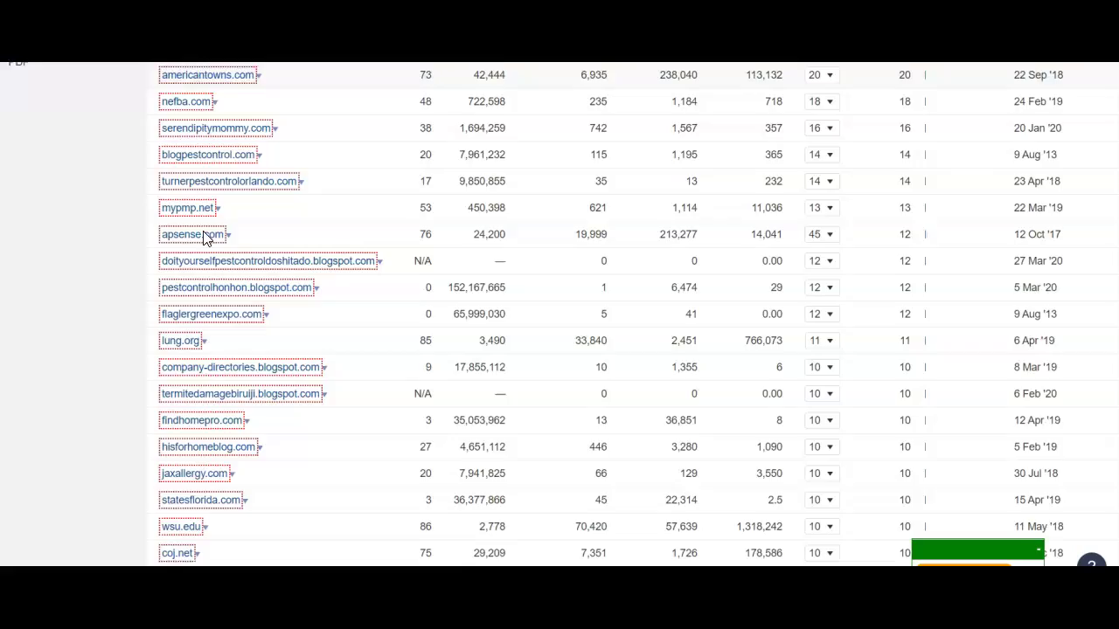
scroll(204, 238, "down", 4)
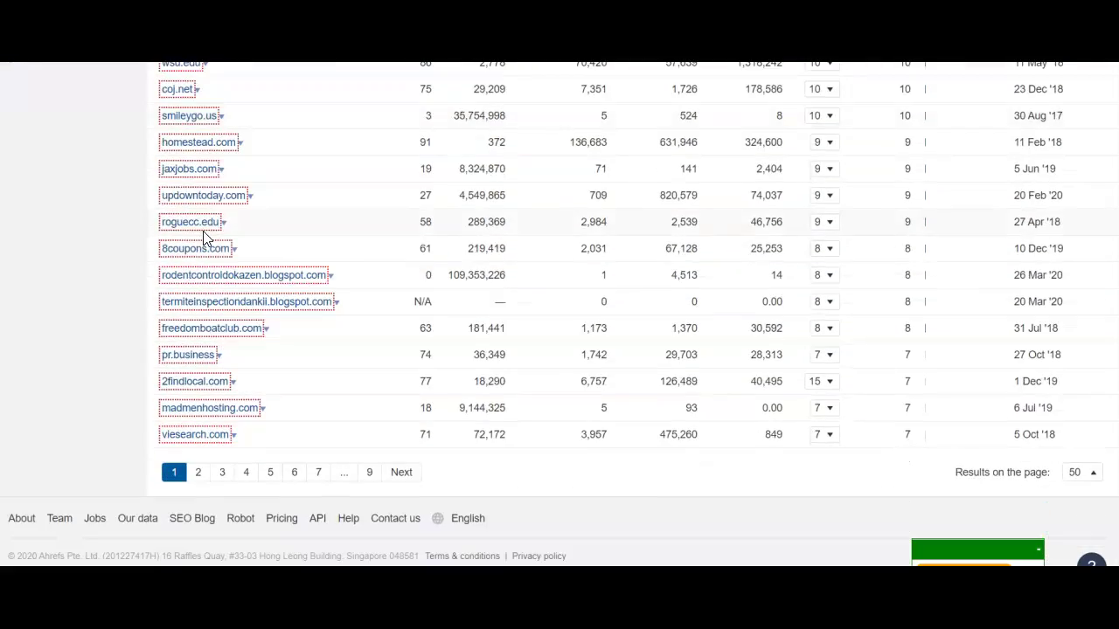
scroll(203, 238, "up", 10)
scroll(204, 238, "up", 3)
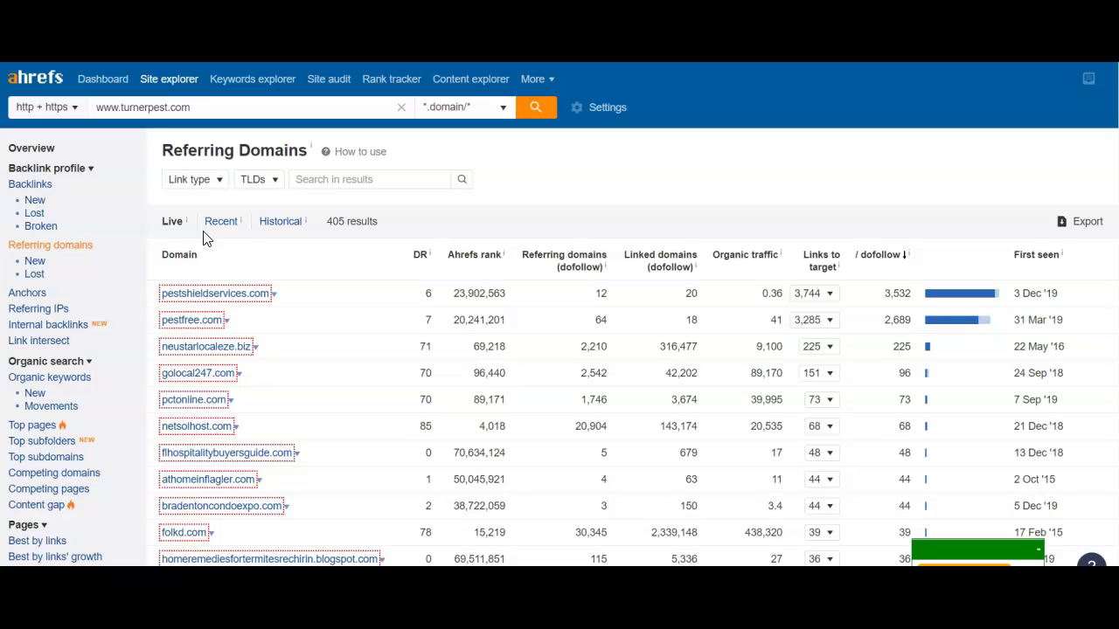
left_click(332, 222)
left_click(31, 151)
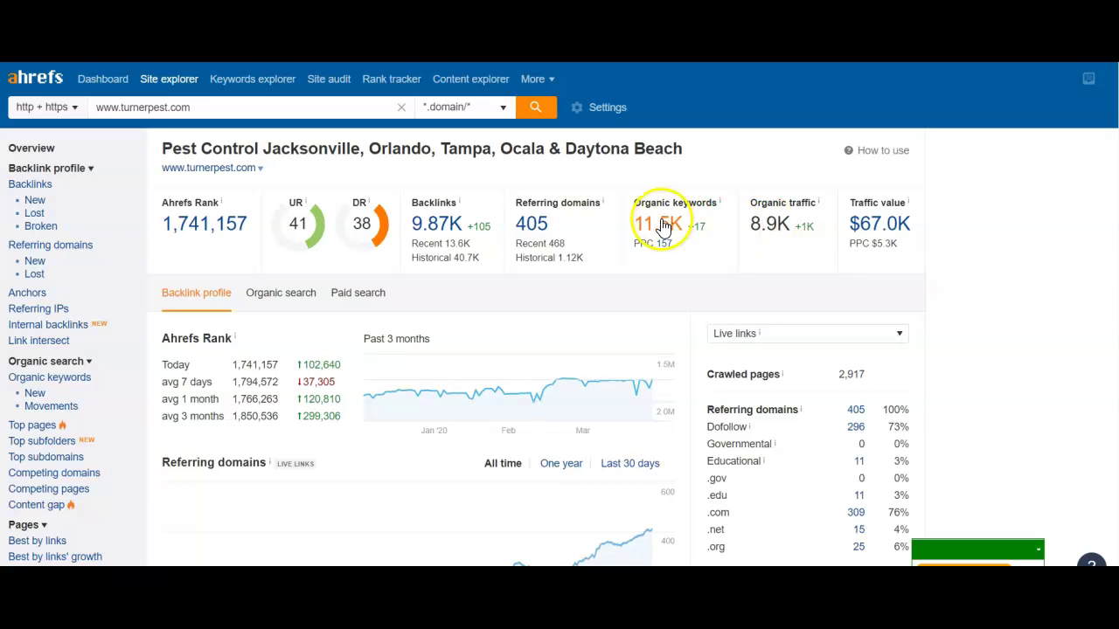
left_click(663, 227)
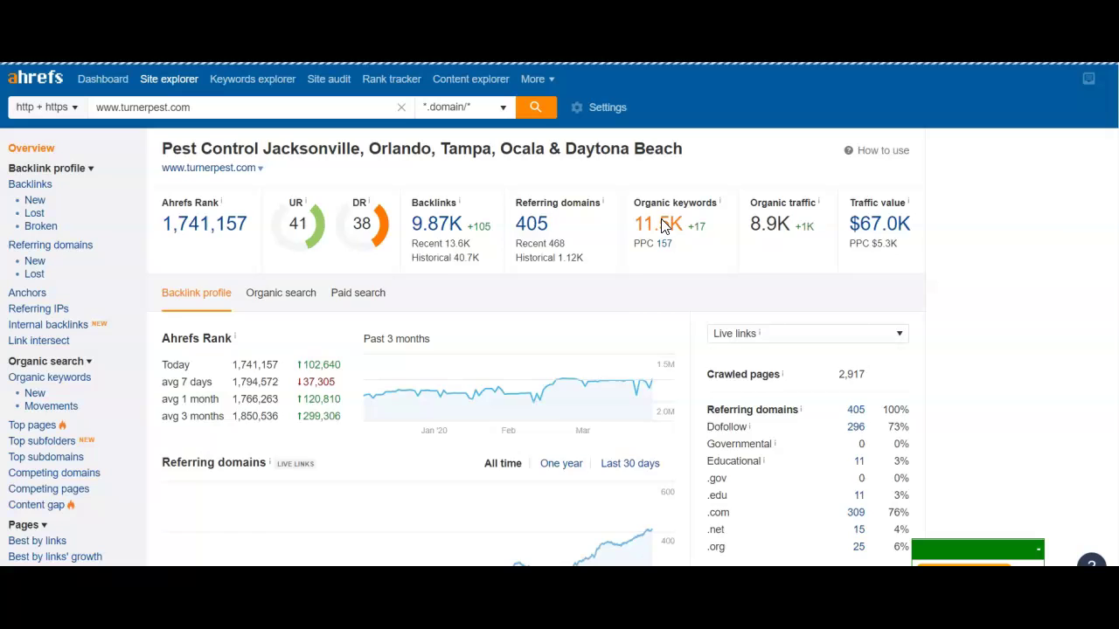
mouse_move(441, 294)
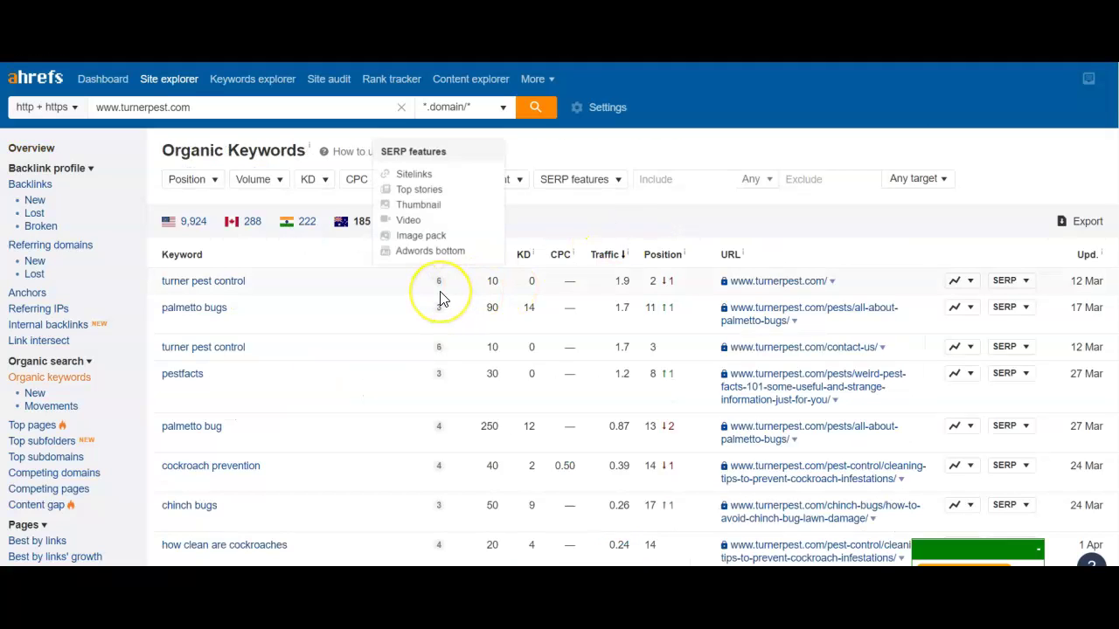
scroll(440, 298, "down", 2)
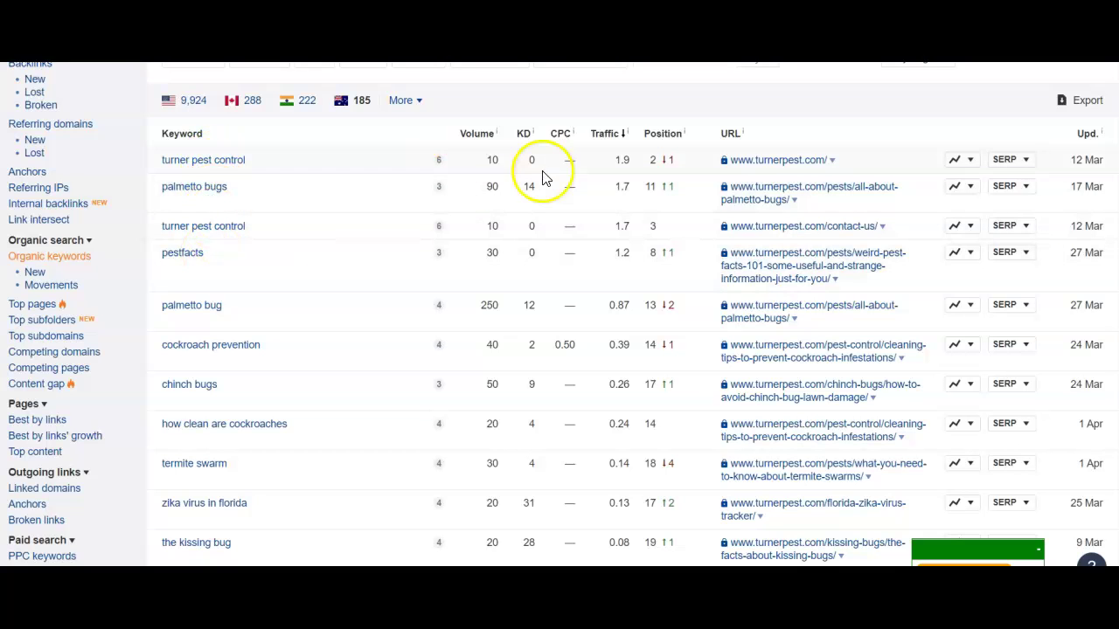
left_click(194, 103)
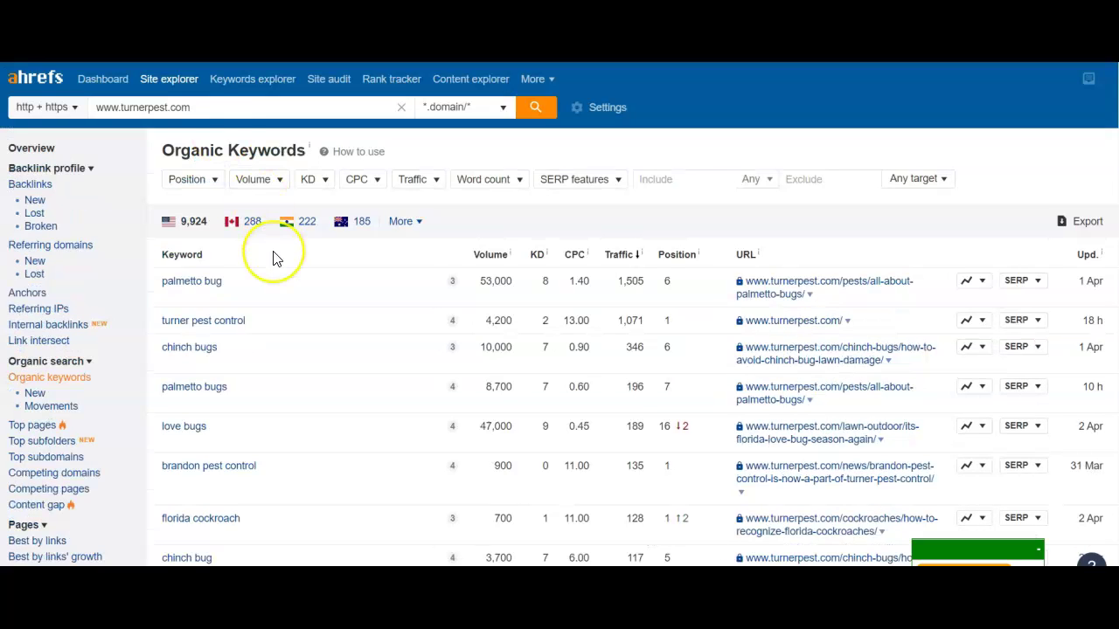
- Examine the volume, traffic, position and ranking URL of Turner's highest-traffic United States keywords, starting with palmetto bug
scroll(274, 257, "down", 3)
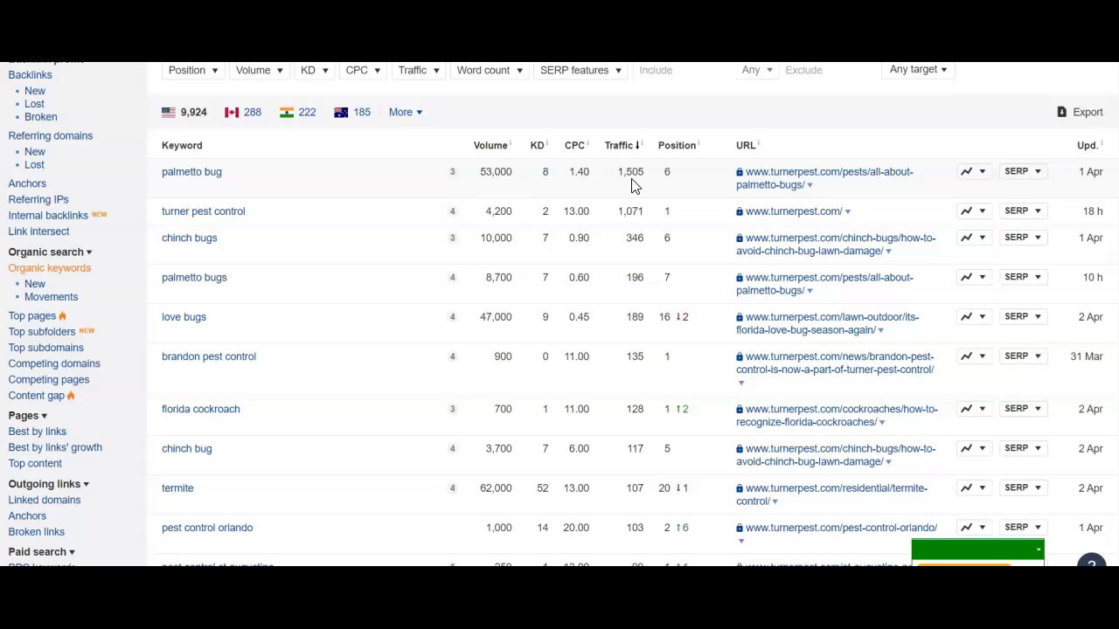
left_click(673, 181)
left_click(525, 186)
scroll(631, 526, "down", 1)
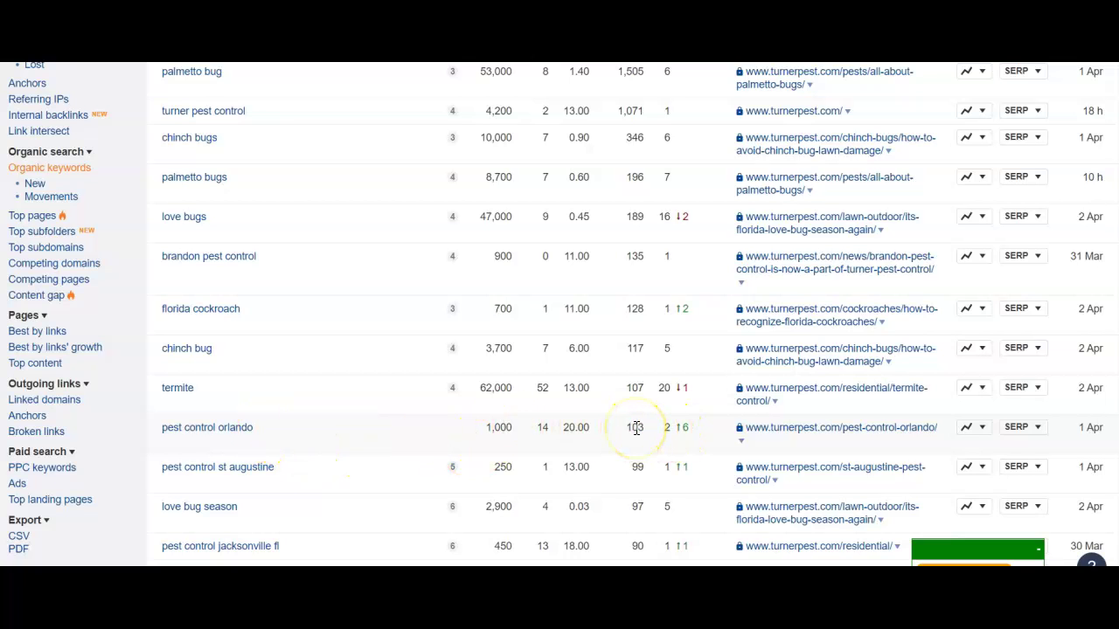
scroll(636, 428, "down", 1)
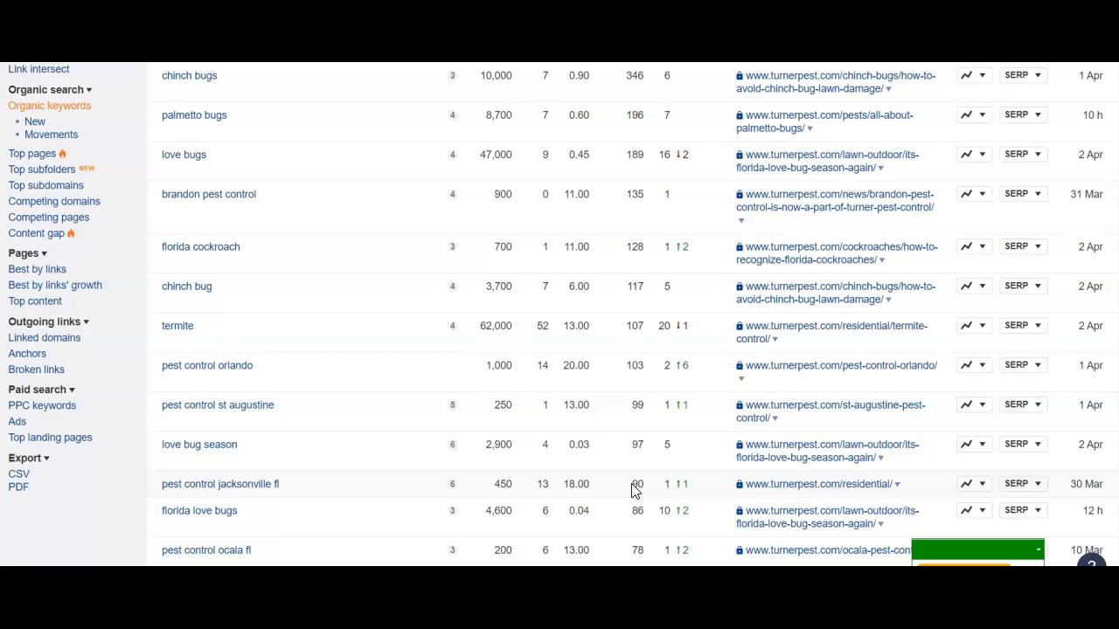
- Examine Turner's further United States keywords for Jacksonville and other Florida cities, including pest control jacksonville and bed bugs jacksonville fl
scroll(633, 491, "down", 2)
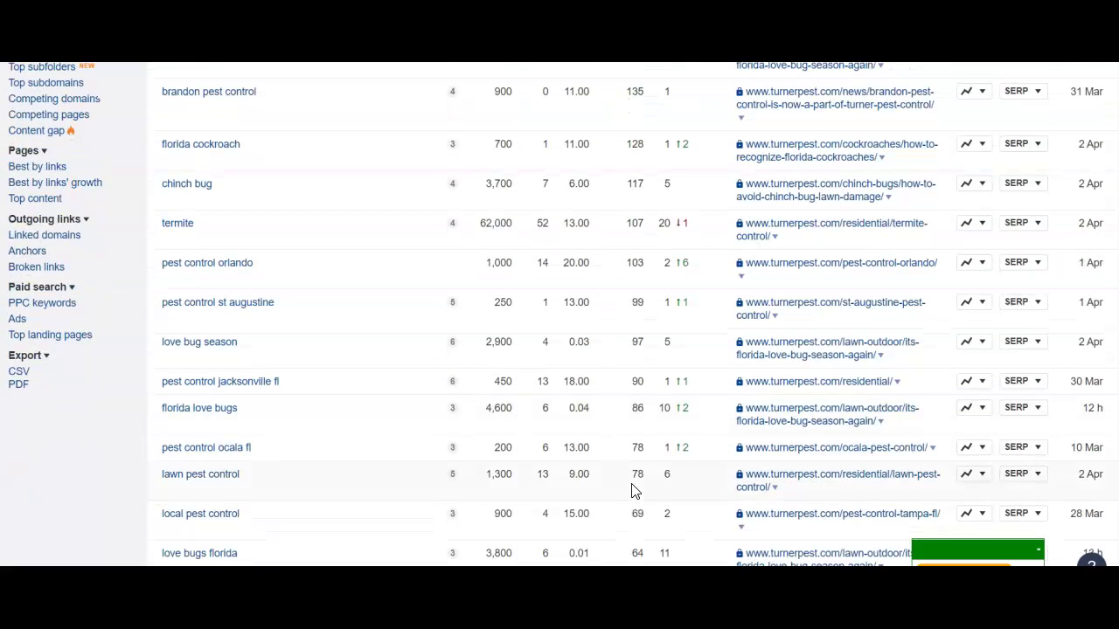
scroll(634, 491, "down", 3)
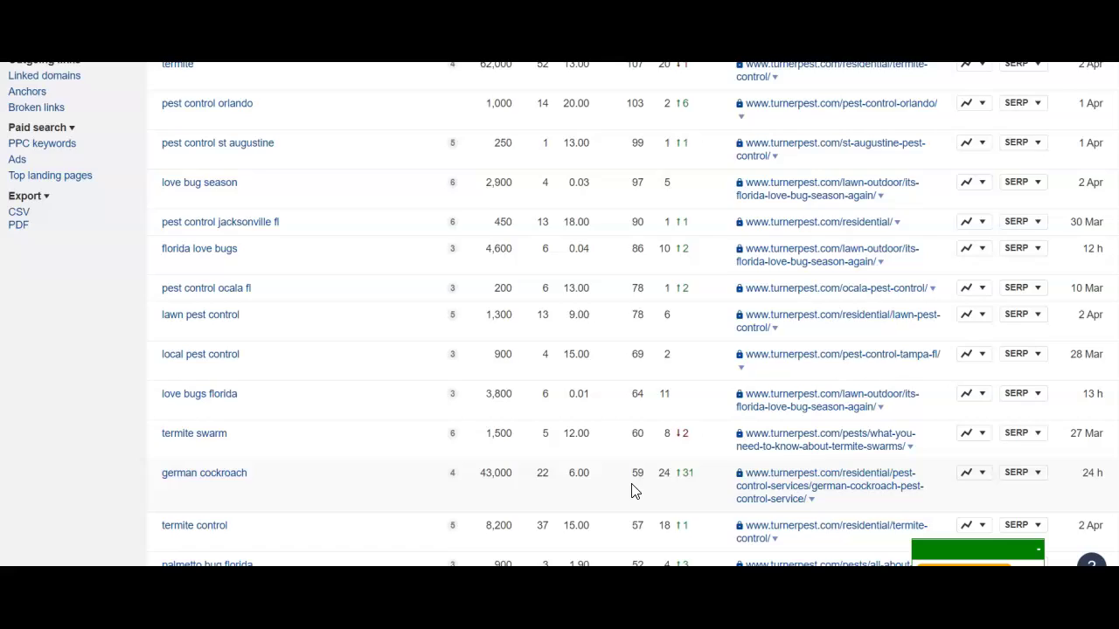
scroll(633, 491, "down", 2)
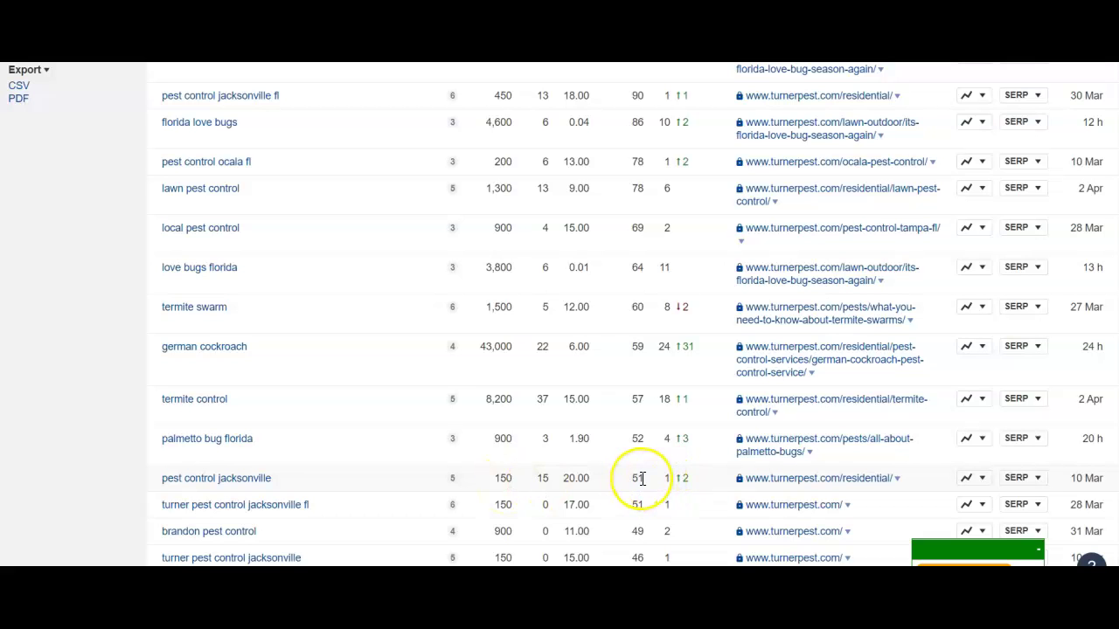
scroll(642, 478, "down", 2)
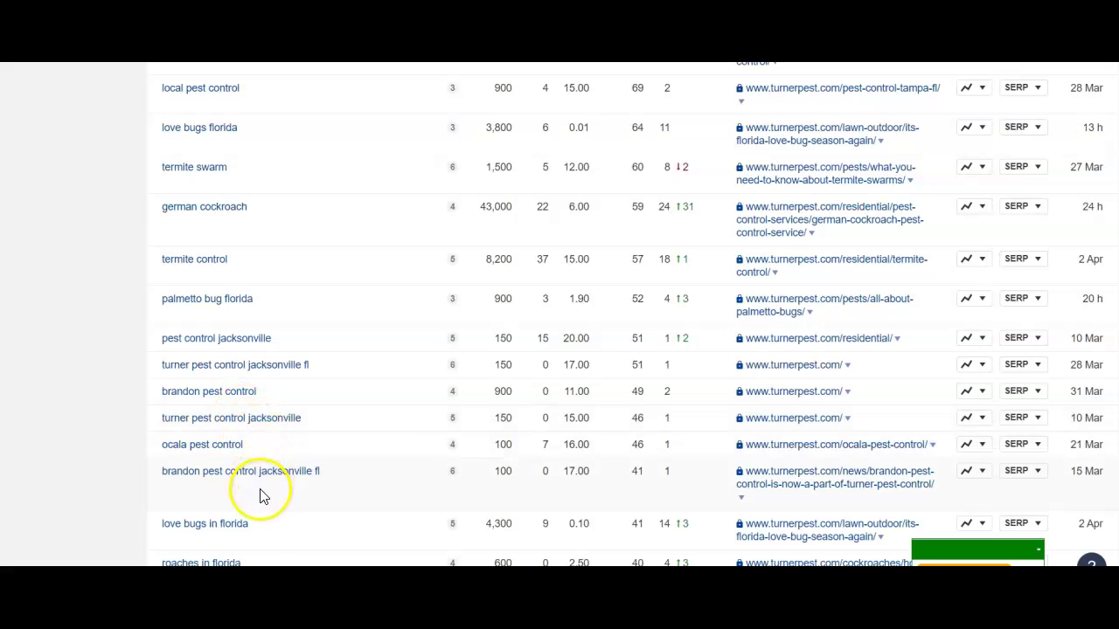
scroll(262, 495, "down", 3)
scroll(262, 496, "down", 3)
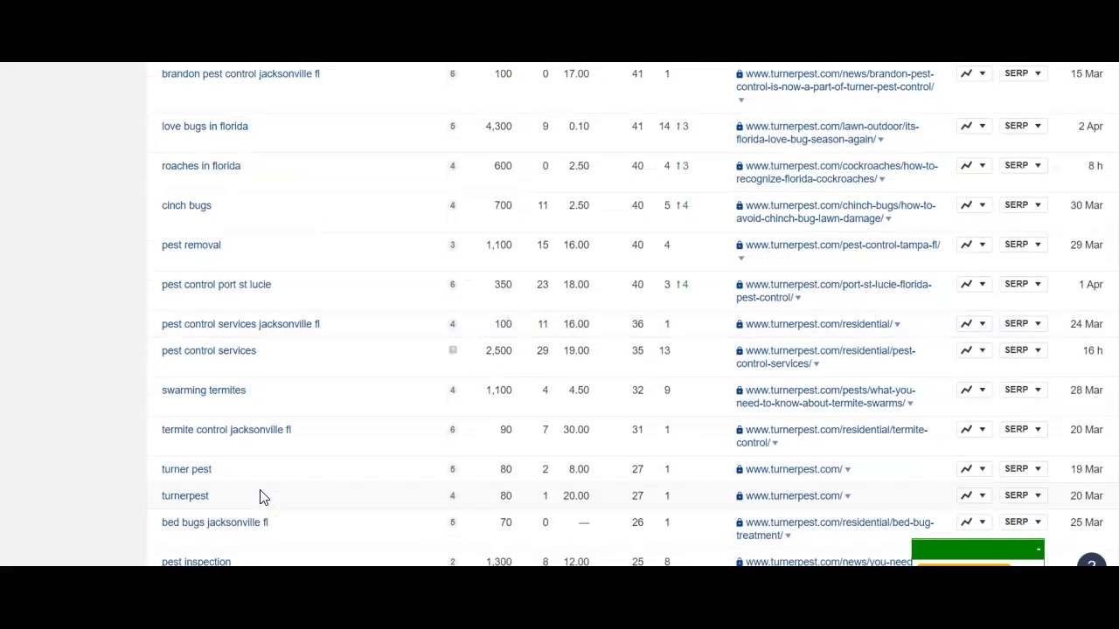
left_click(254, 523)
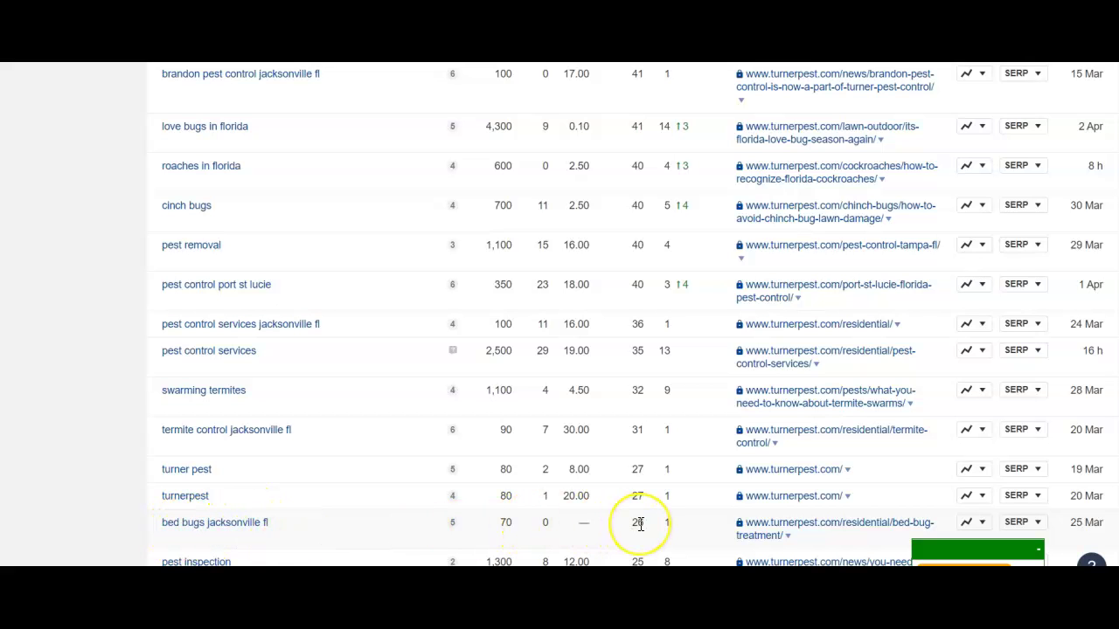
scroll(638, 523, "down", 2)
scroll(640, 523, "down", 4)
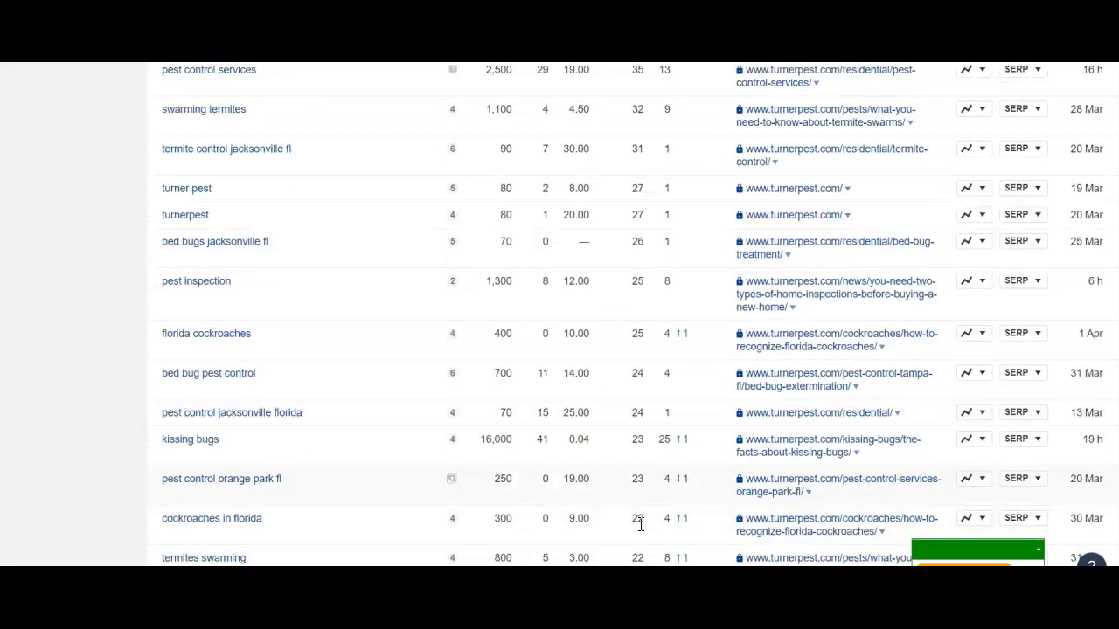
- Review the same-terms keyword ideas for "pest jacksonville fl", and switch to Google to examine the local and organic results for "pest control jacksonville fl"
scroll(640, 531, "up", 12)
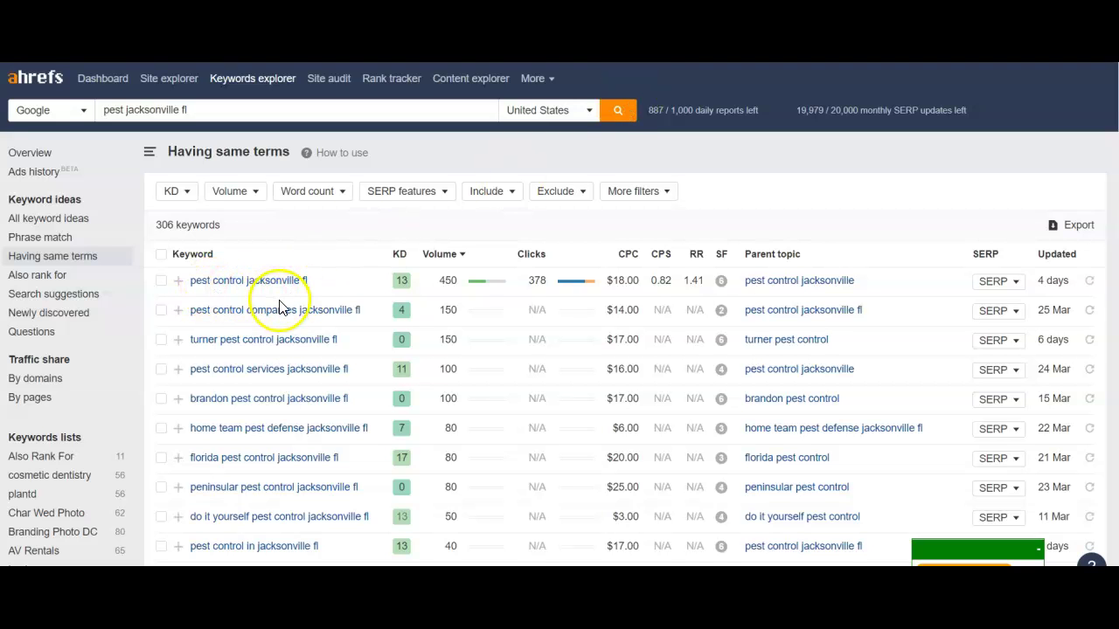
scroll(280, 306, "down", 1)
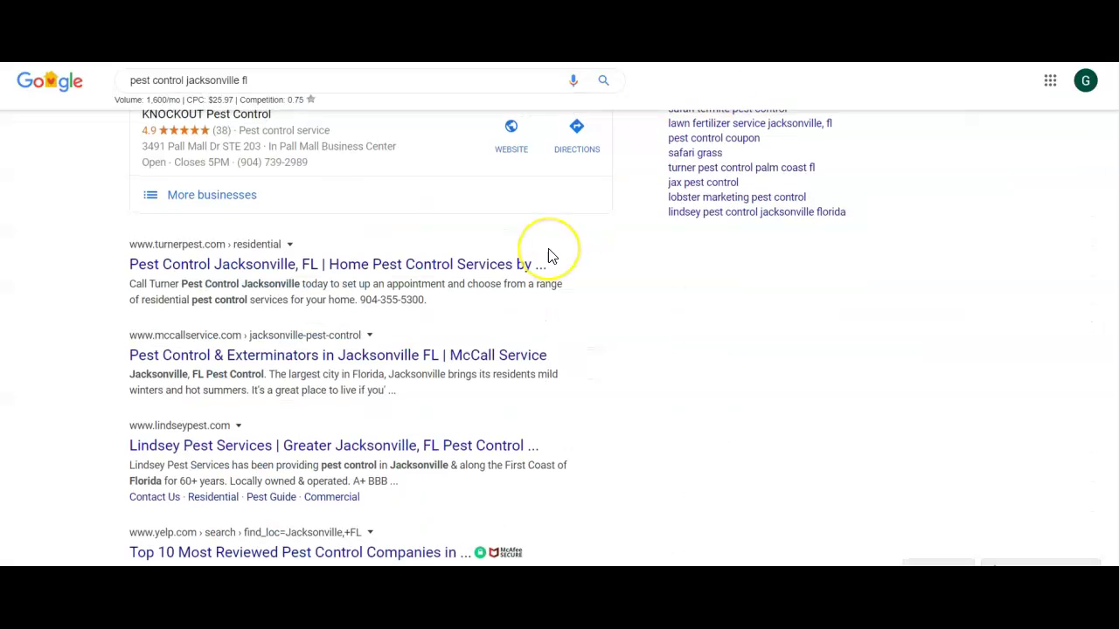
scroll(549, 255, "up", 8)
scroll(550, 254, "down", 3)
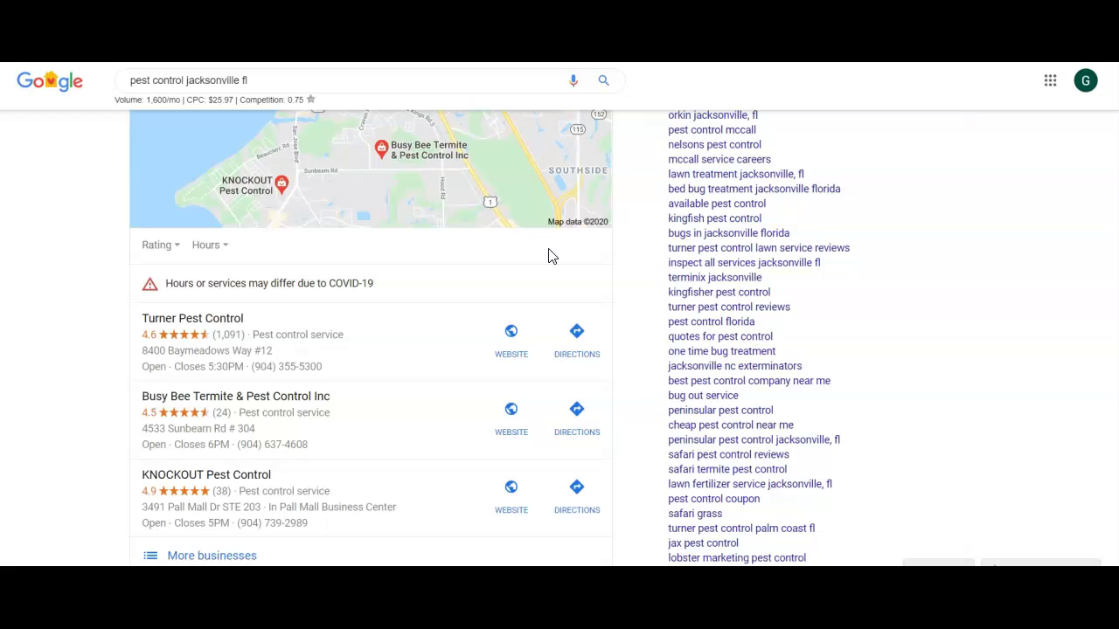
scroll(320, 362, "down", 1)
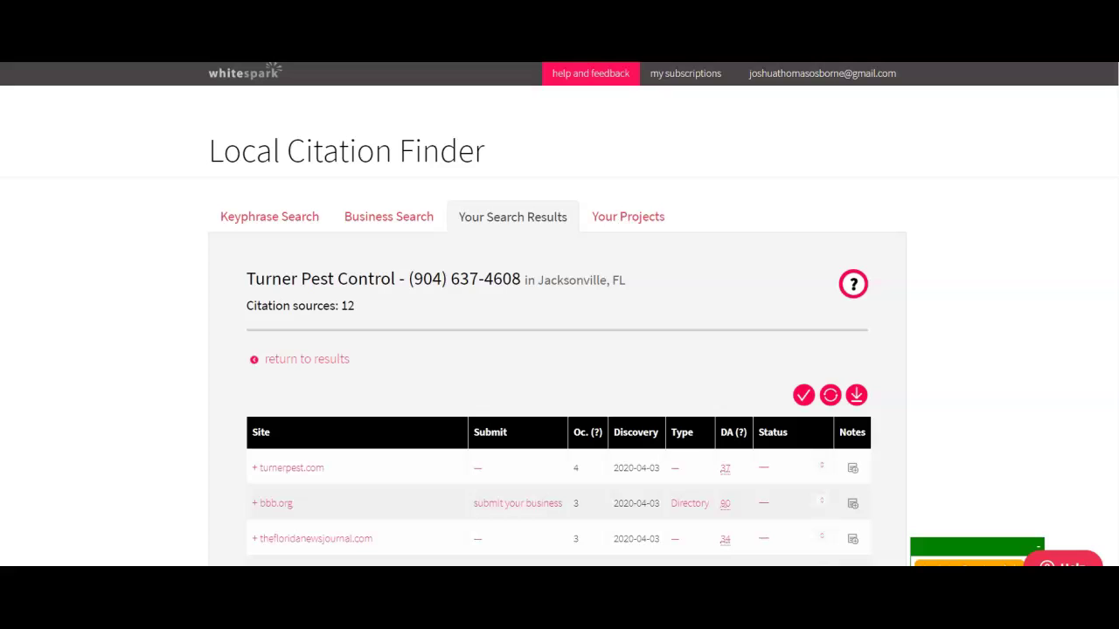
- Switch to Whitespark's Local Citation Finder and examine Turner Pest Control's citation sources in Jacksonville, FL with their type and domain authority
scroll(734, 260, "down", 1)
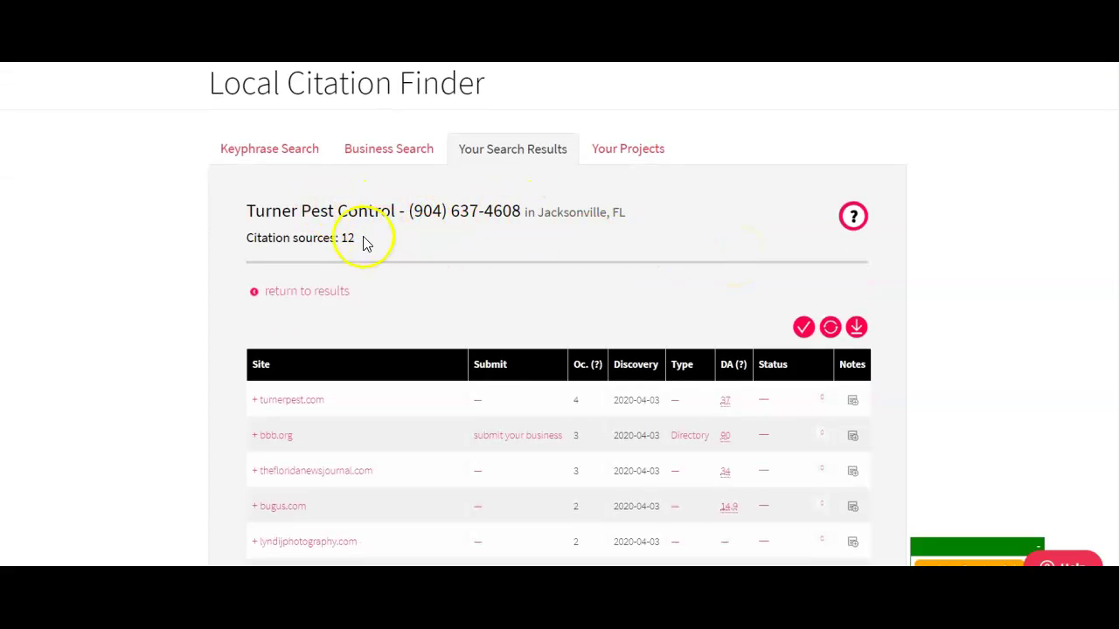
scroll(363, 246, "down", 1)
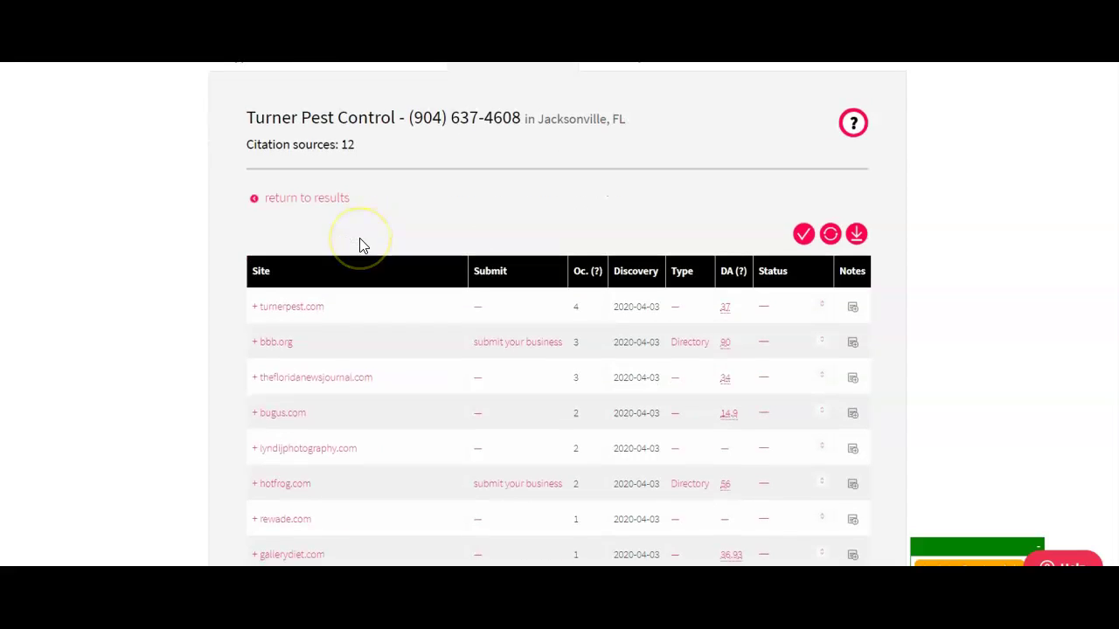
scroll(363, 245, "down", 1)
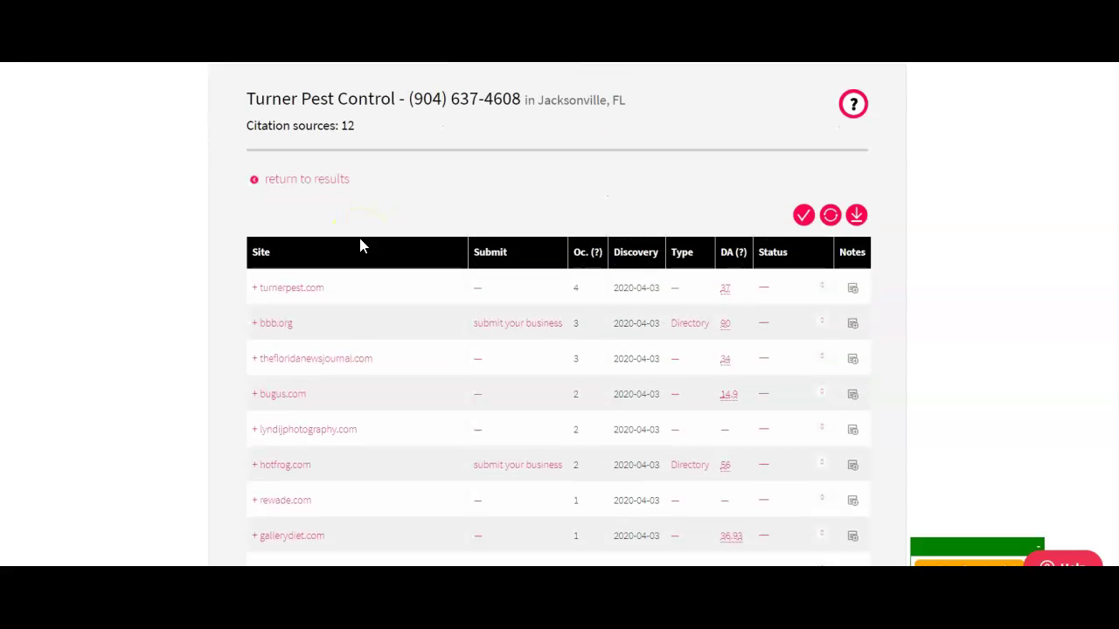
scroll(359, 244, "down", 1)
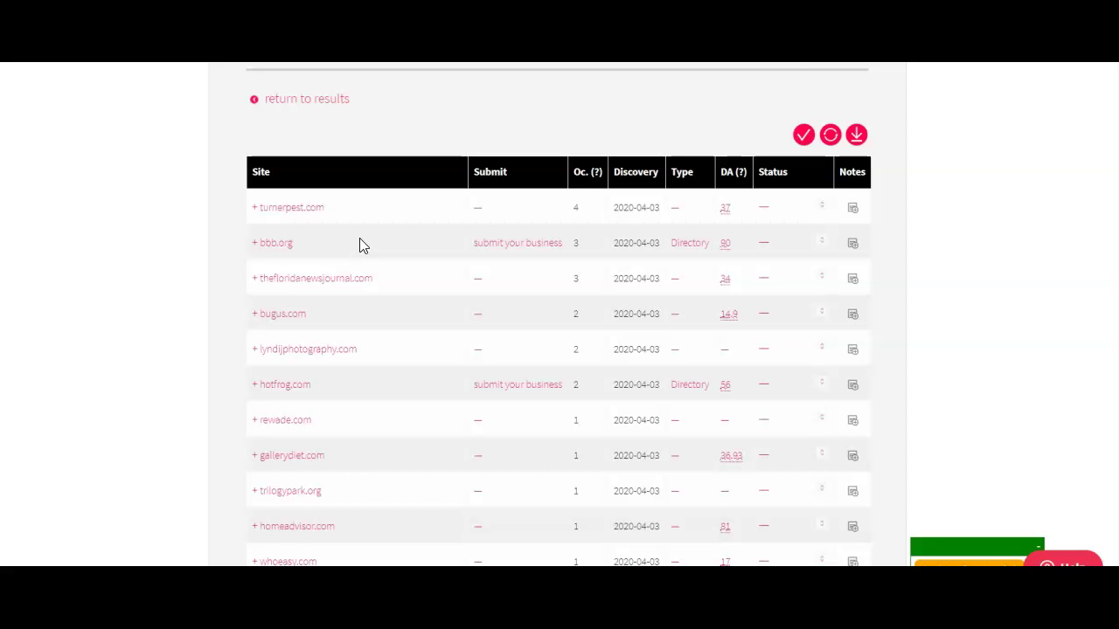
scroll(359, 245, "down", 1)
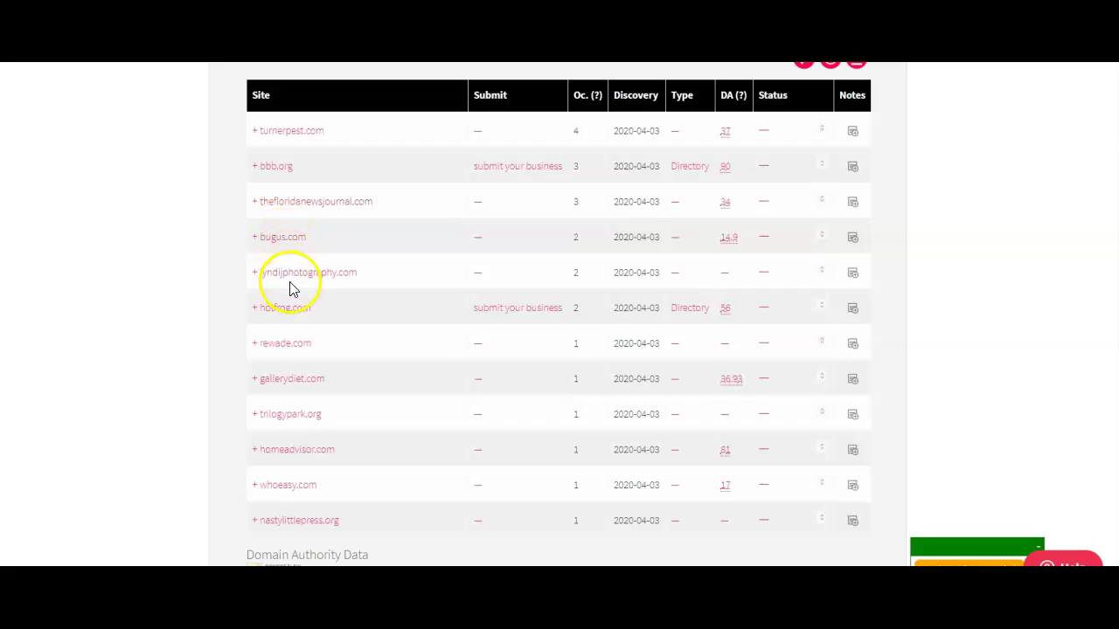
scroll(292, 322, "down", 1)
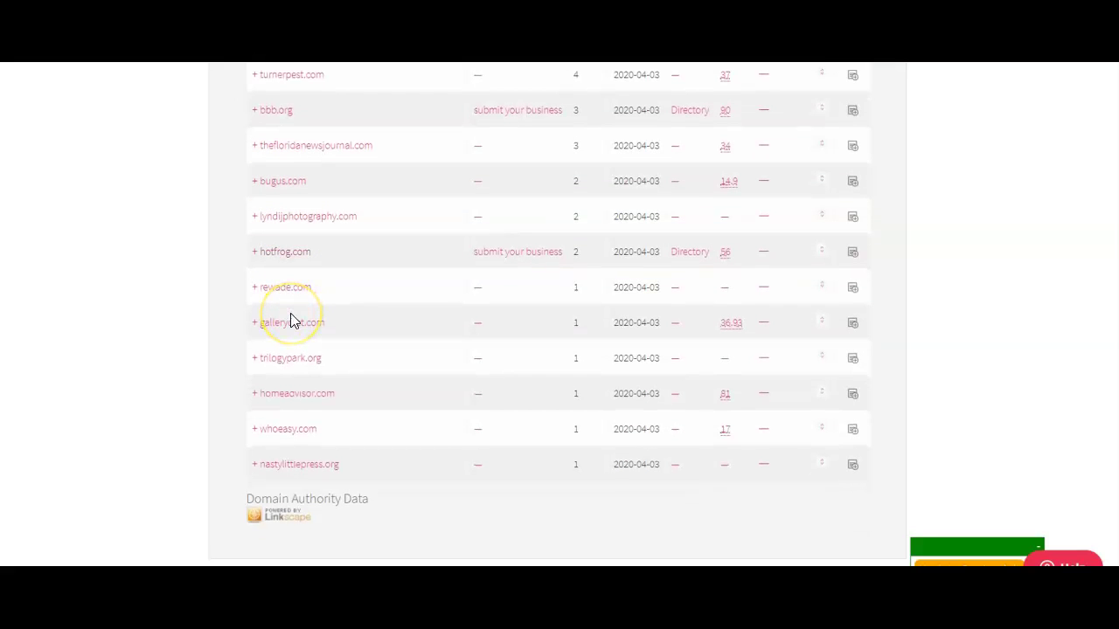
scroll(292, 320, "up", 1)
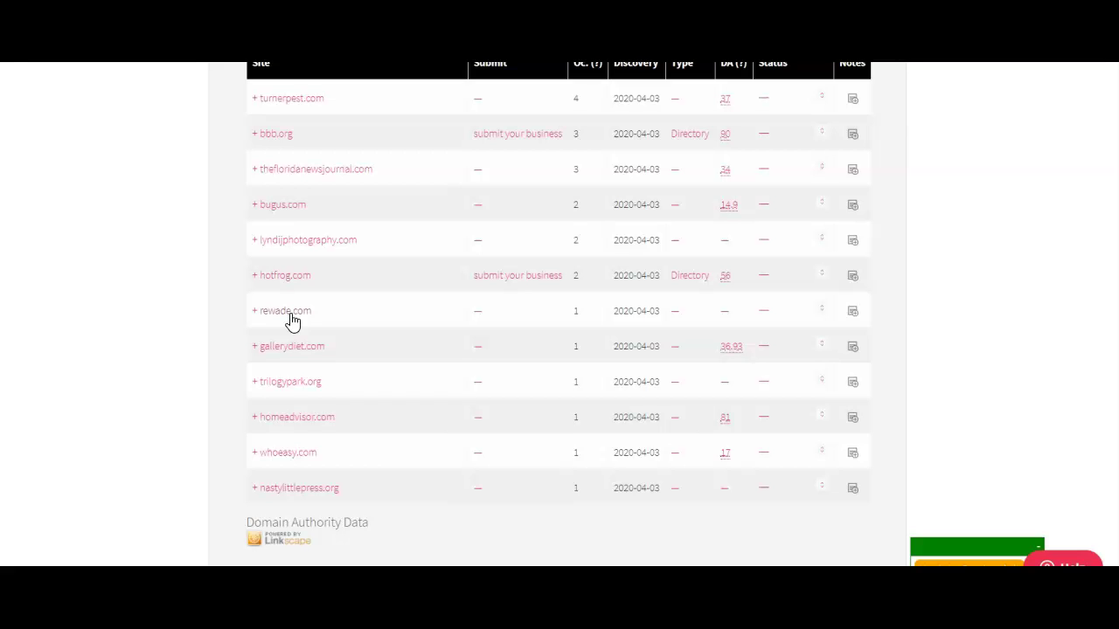
scroll(292, 322, "up", 5)
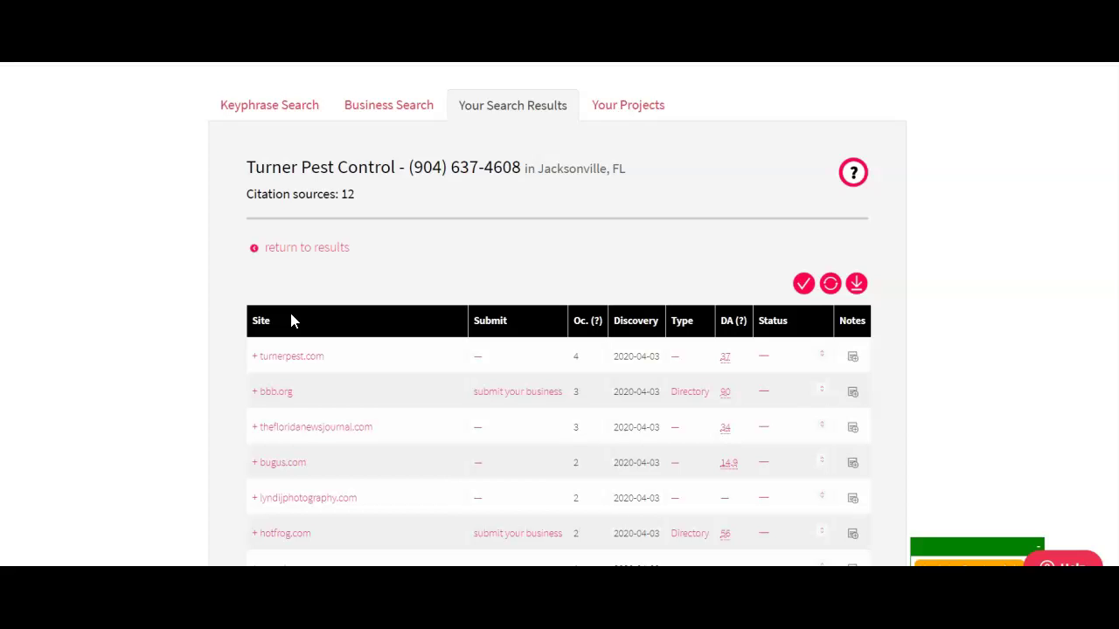
left_click(290, 296)
left_click(404, 297)
left_click(55, 474)
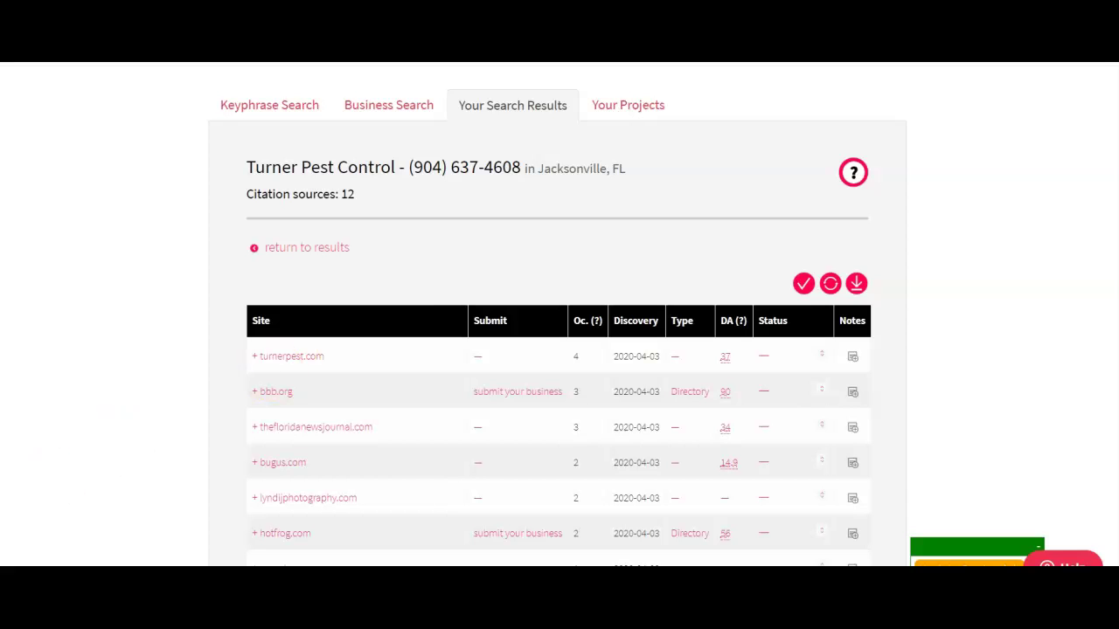